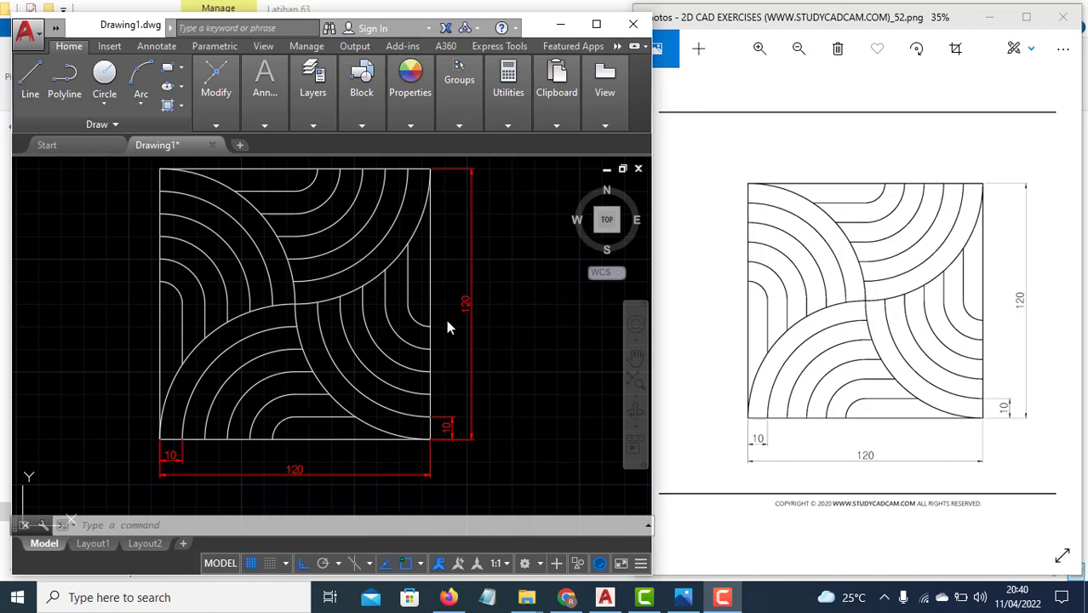
# Pan the finished square pattern out of the viewport to clear an empty area
pyautogui.click(522, 326)
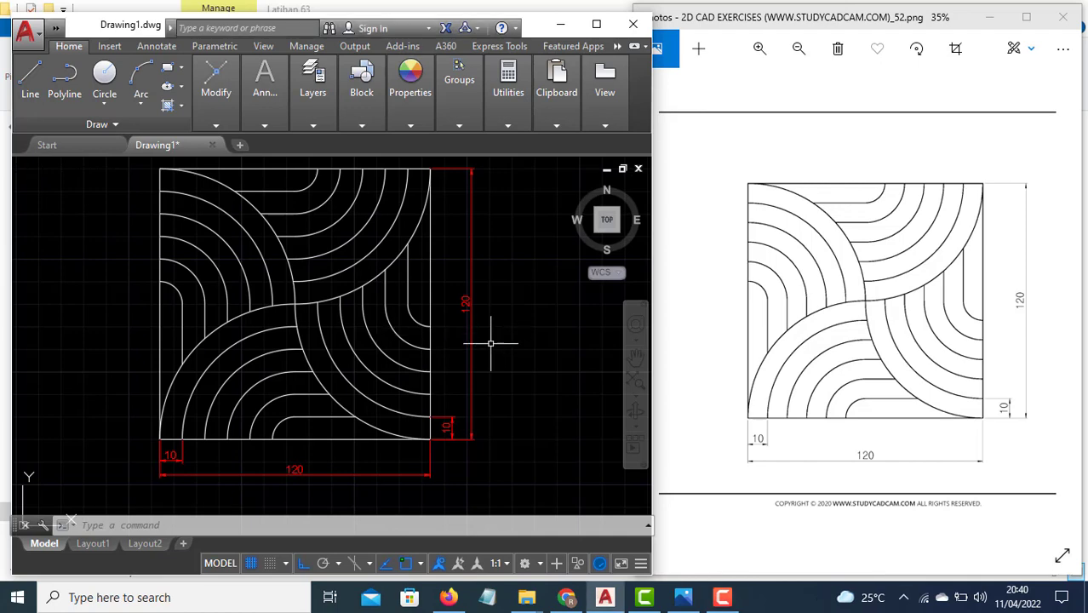
pyautogui.moveTo(490, 343)
pyautogui.mouseDown(button='middle')
pyautogui.moveTo(413, 358)
pyautogui.moveTo(145, 353)
pyautogui.mouseUp(button='middle')
# Draw a 120 × 120 square with RECTANG in the empty drawing area
pyautogui.moveTo(437, 353); pyautogui.dragTo(305, 357, button='middle')
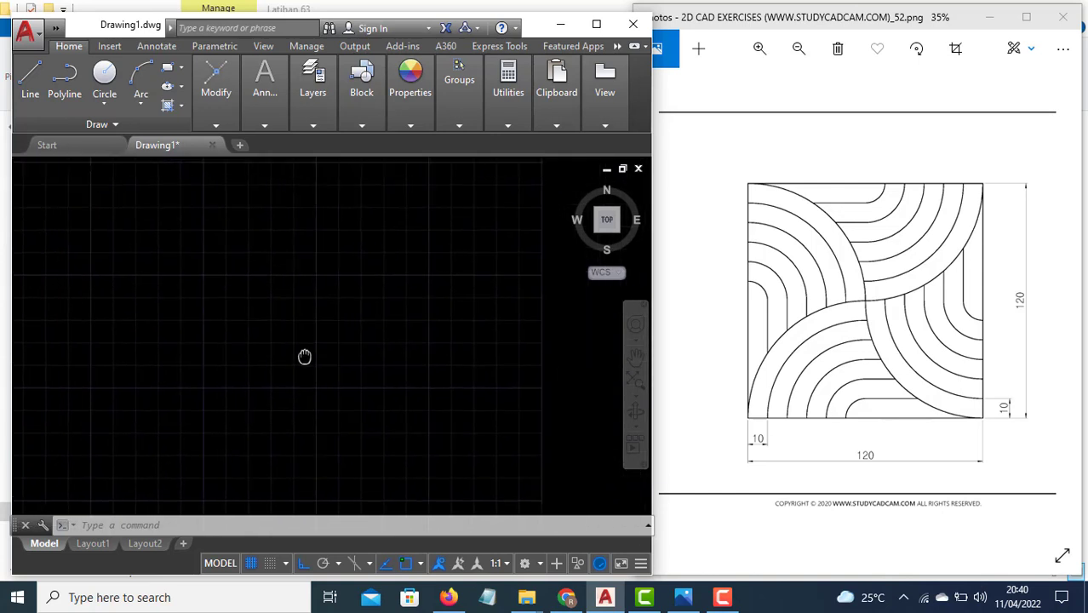
pyautogui.write('re')
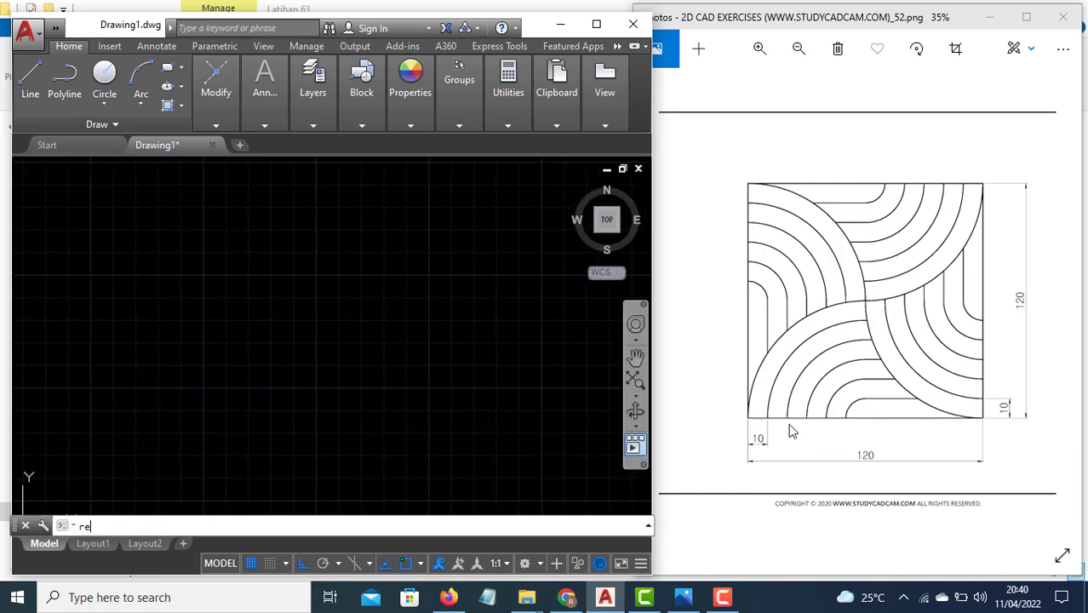
pyautogui.write('c')
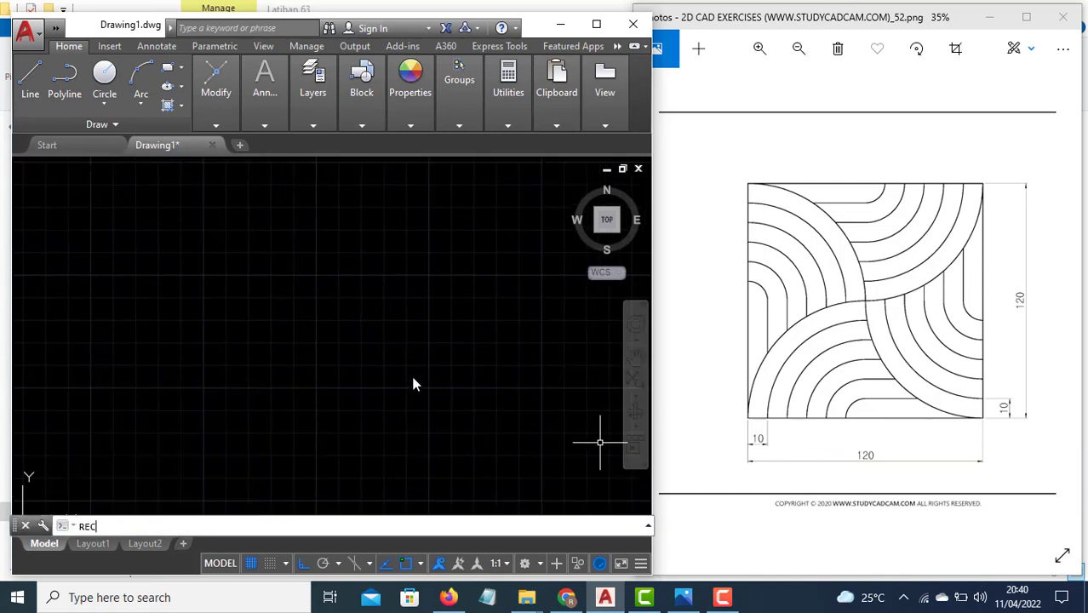
pyautogui.press('Return')
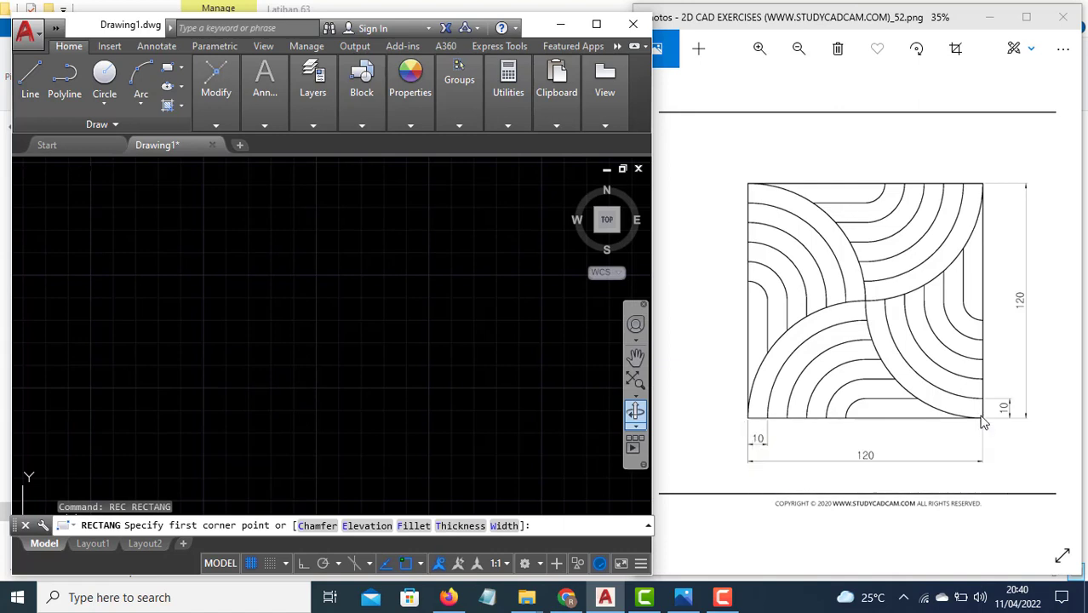
pyautogui.click(209, 415)
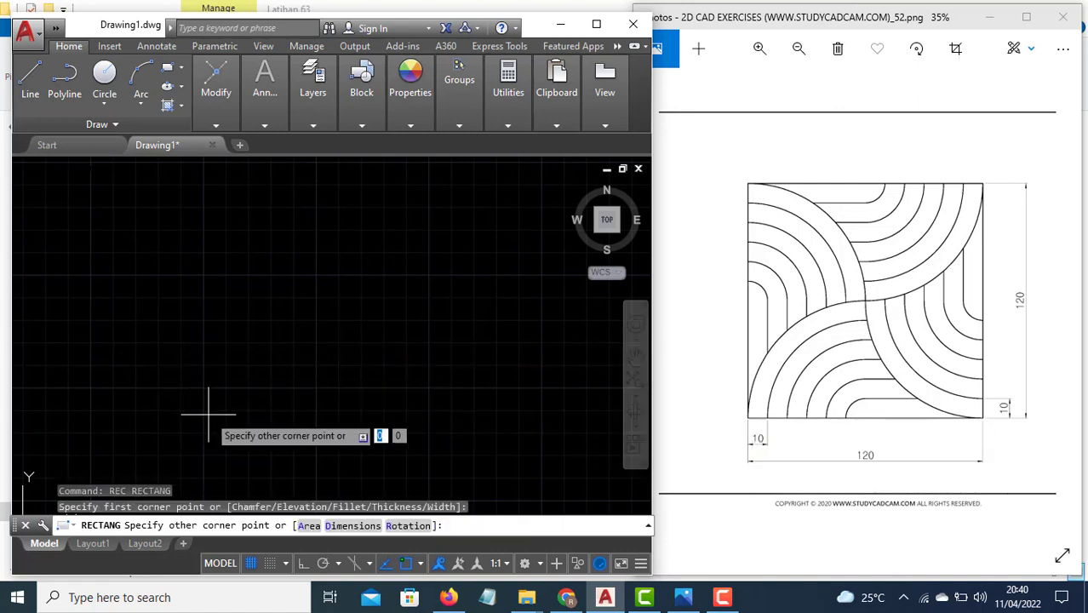
pyautogui.press('F8')
pyautogui.write('120')
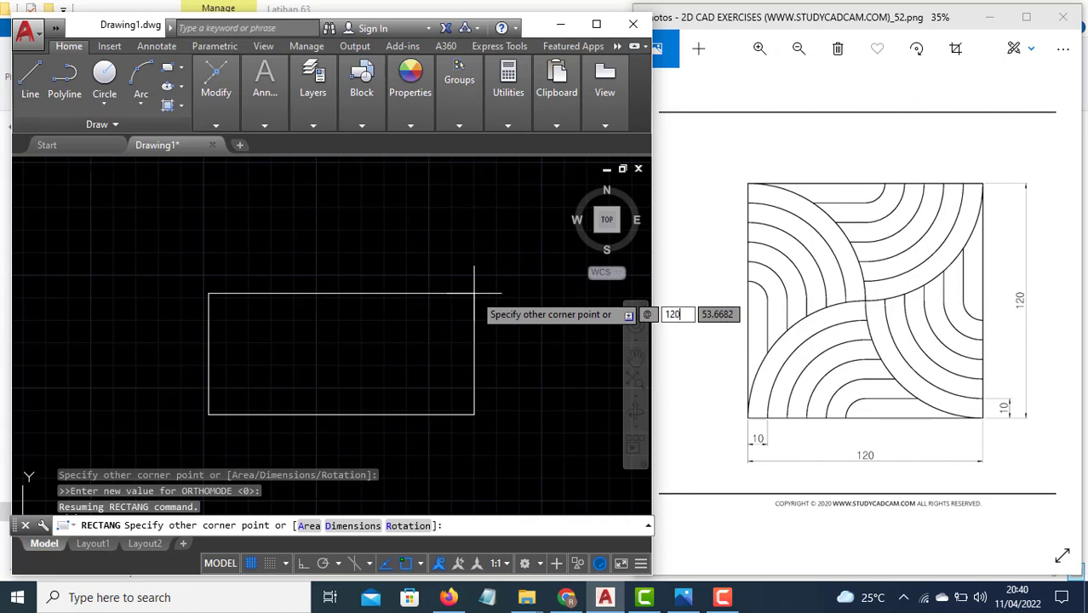
pyautogui.press('Tab')
pyautogui.write('0')
pyautogui.press('Return')
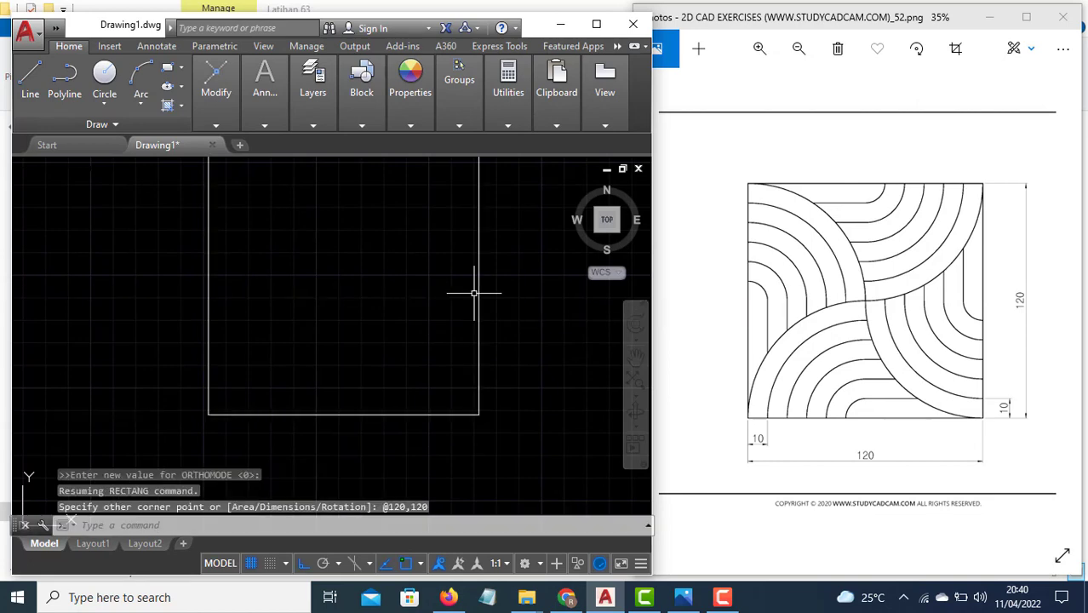
pyautogui.moveTo(380, 242); pyautogui.dragTo(382, 289, button='middle')
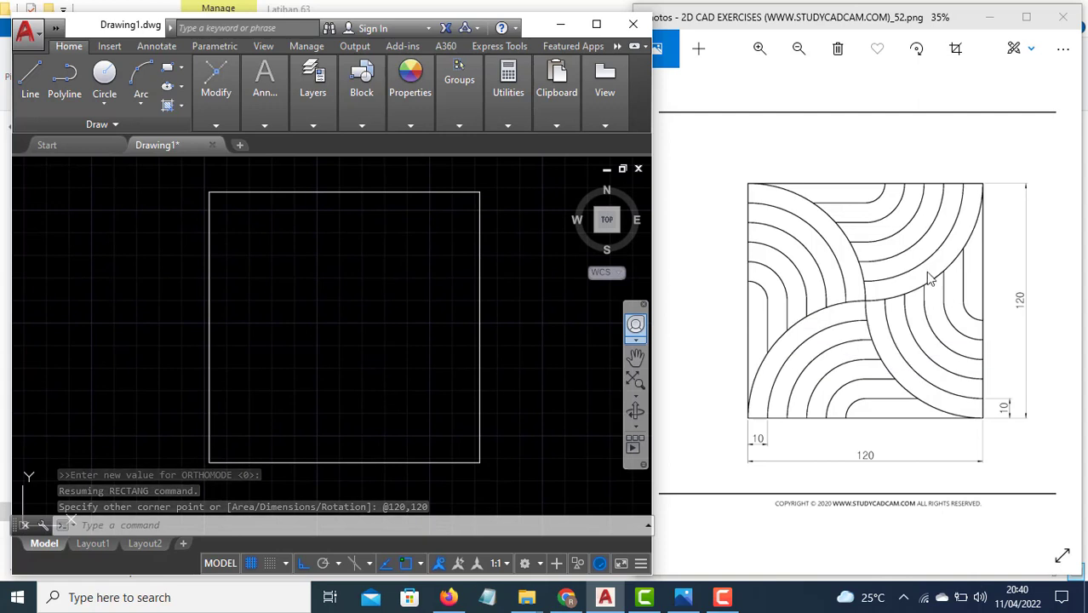
# Draw horizontal and vertical centre lines joining opposite edge midpoints of the square
pyautogui.write('l')
pyautogui.press('Return')
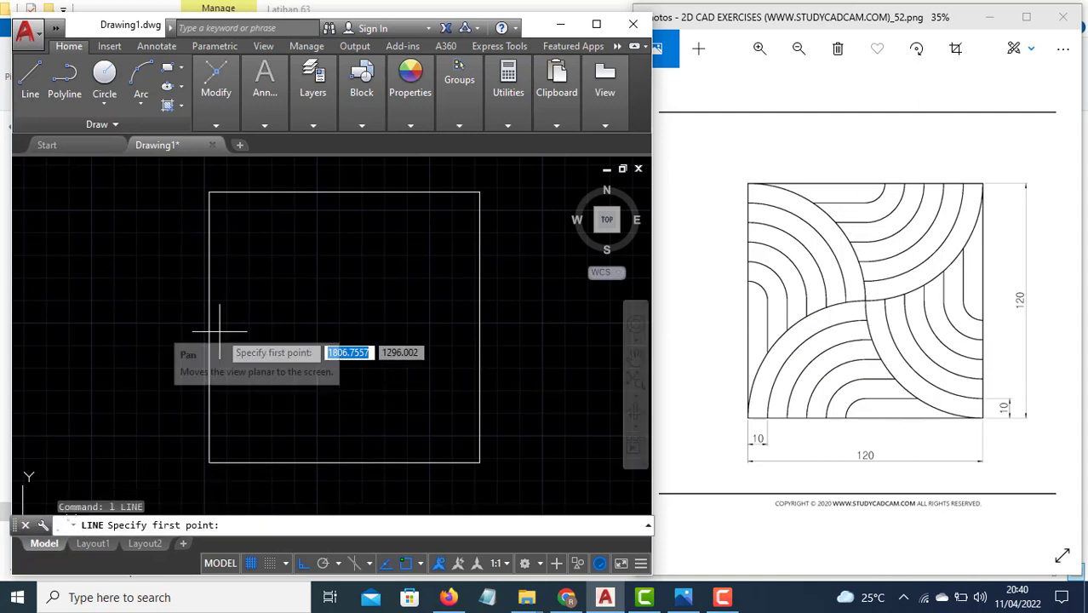
pyautogui.click(209, 326)
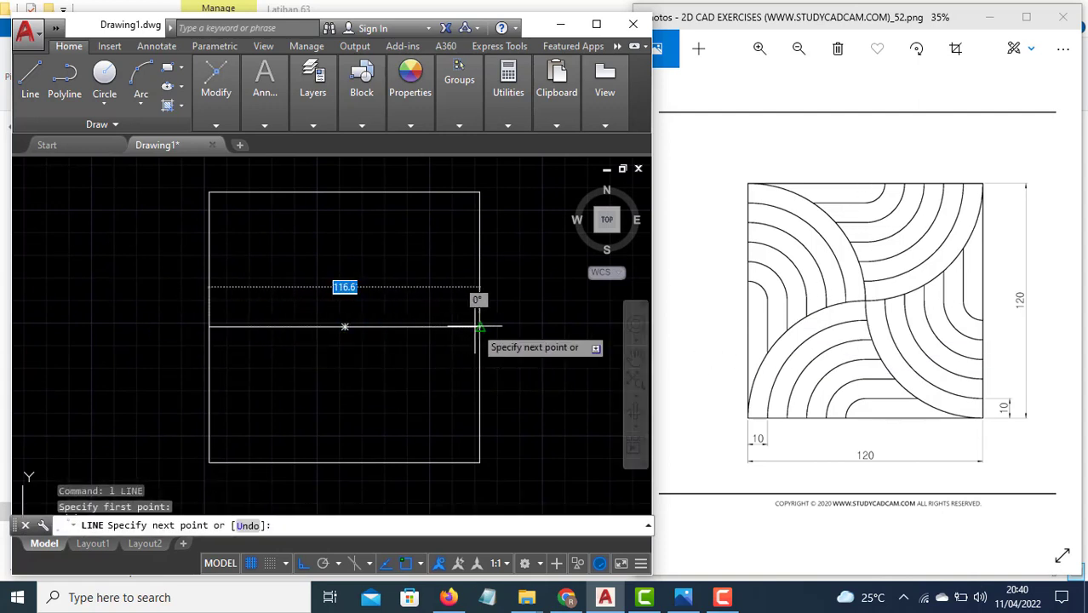
pyautogui.click(479, 326)
pyautogui.press('Return')
pyautogui.press('Return')
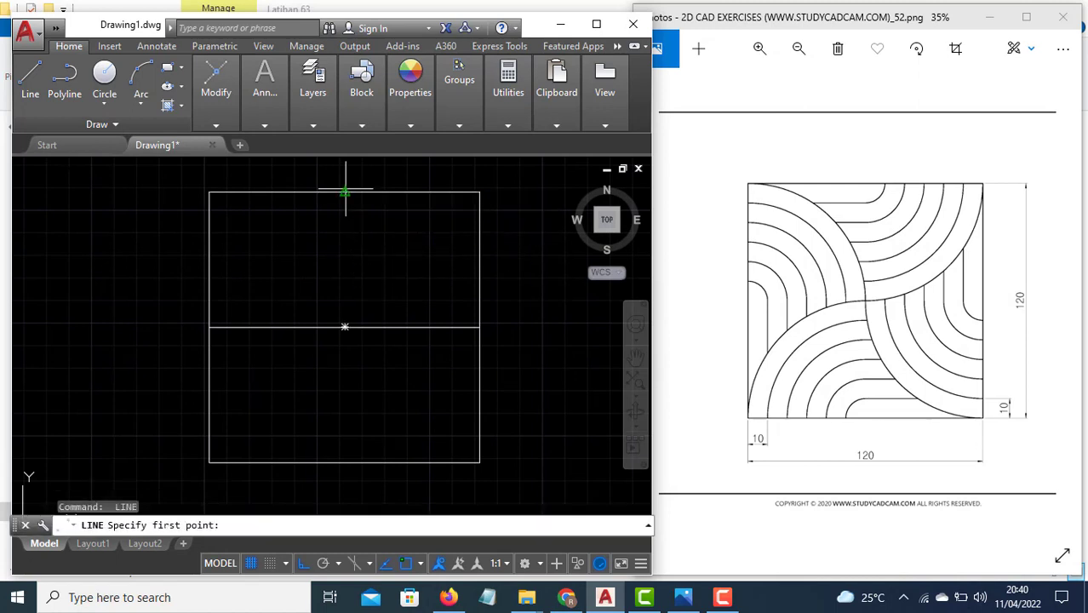
pyautogui.click(345, 193)
pyautogui.click(345, 458)
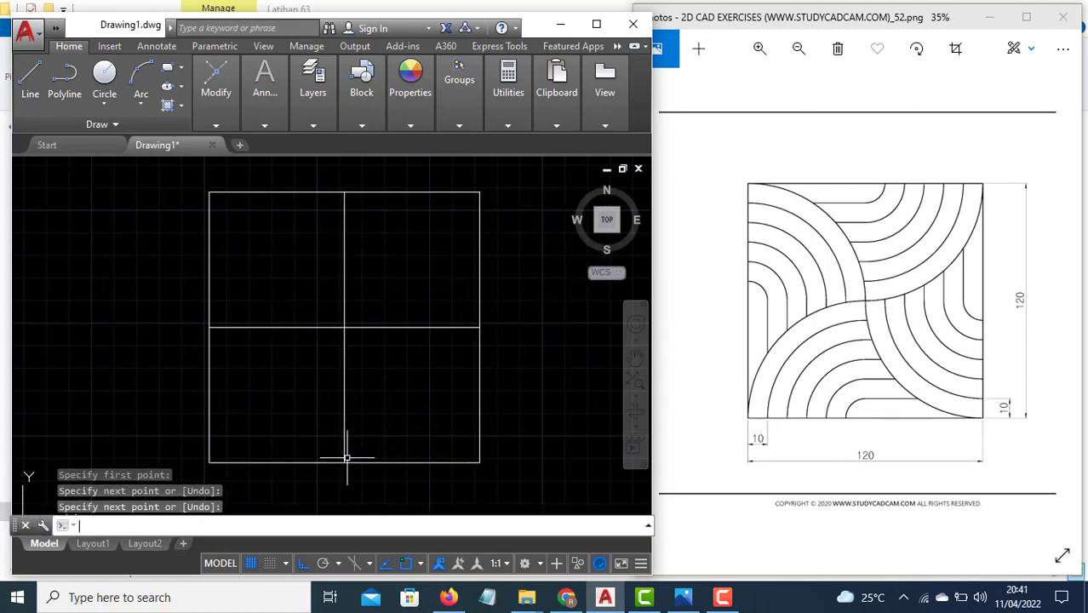
pyautogui.press('Return')
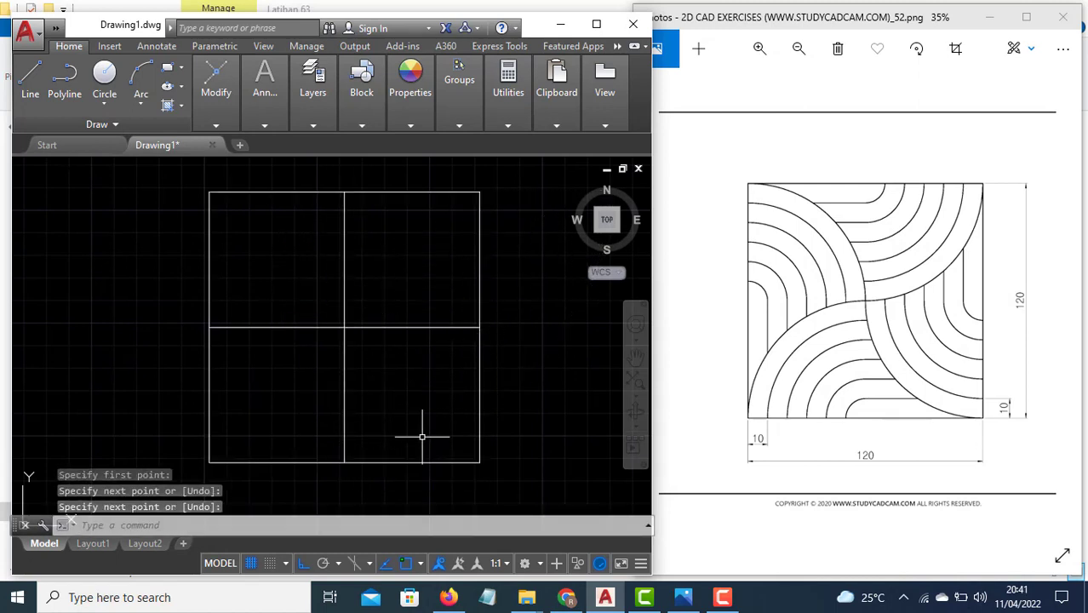
pyautogui.write('c')
pyautogui.press('Return')
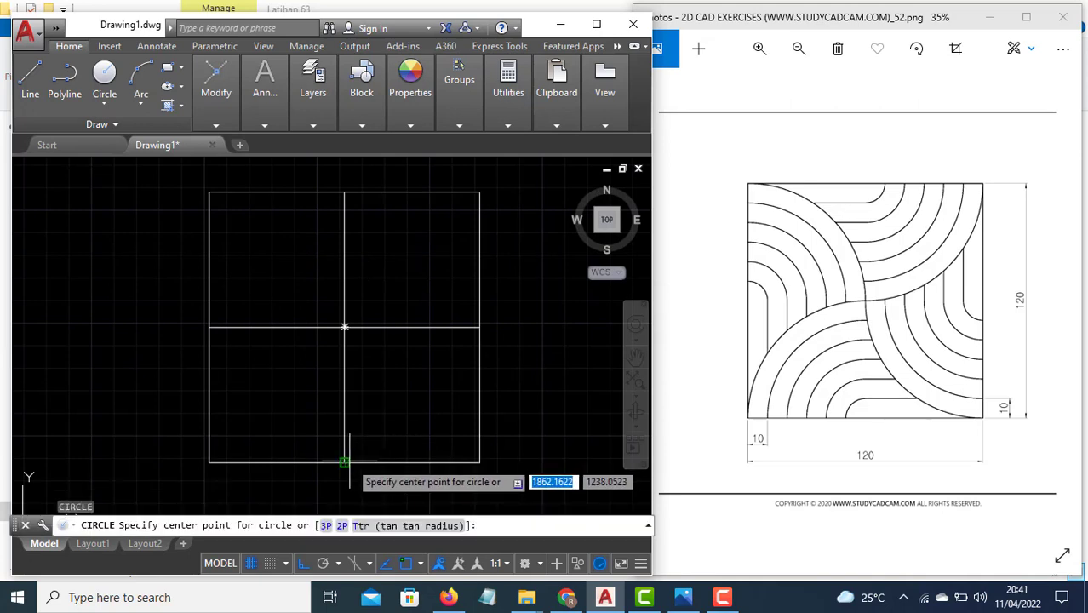
# Draw a radius-10 circle at the bottom midpoint and copy it to the other edge midpoints
pyautogui.click(349, 461)
pyautogui.press('Return')
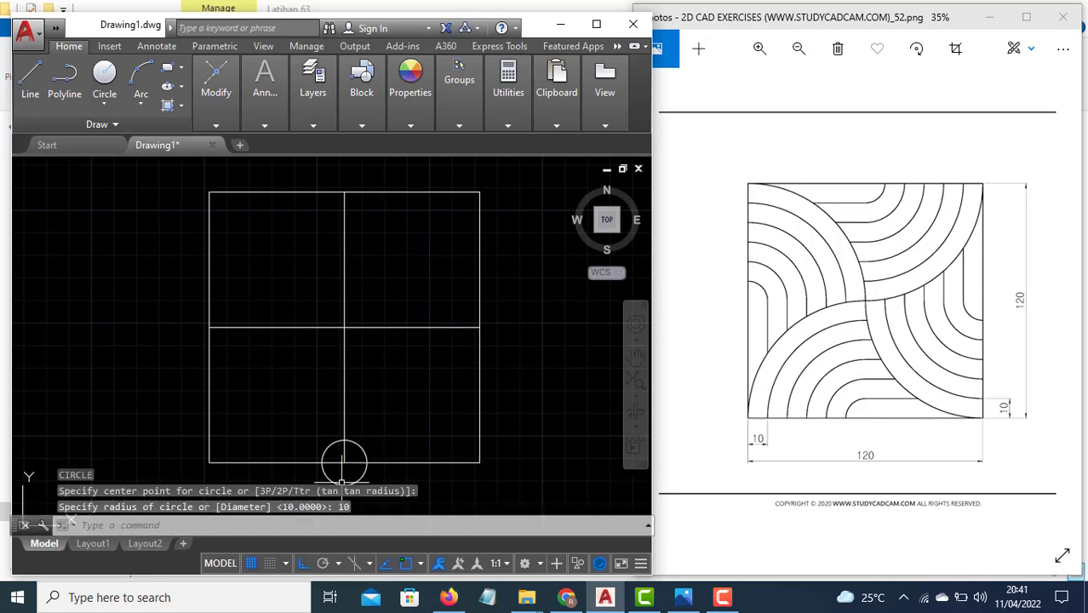
pyautogui.click(332, 451)
pyautogui.click(316, 438)
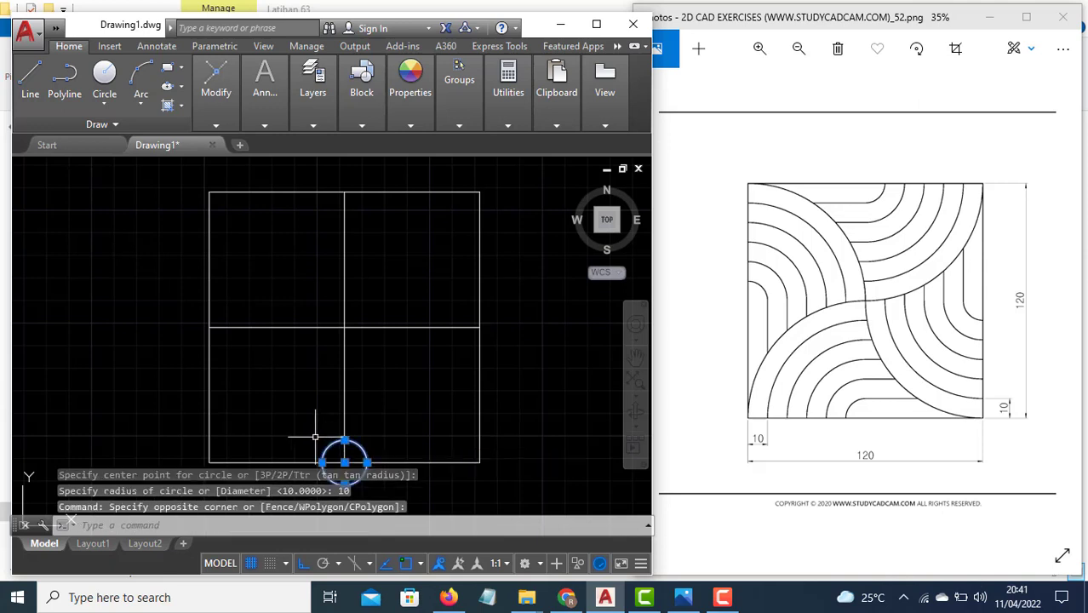
pyautogui.write('co')
pyautogui.press('Return')
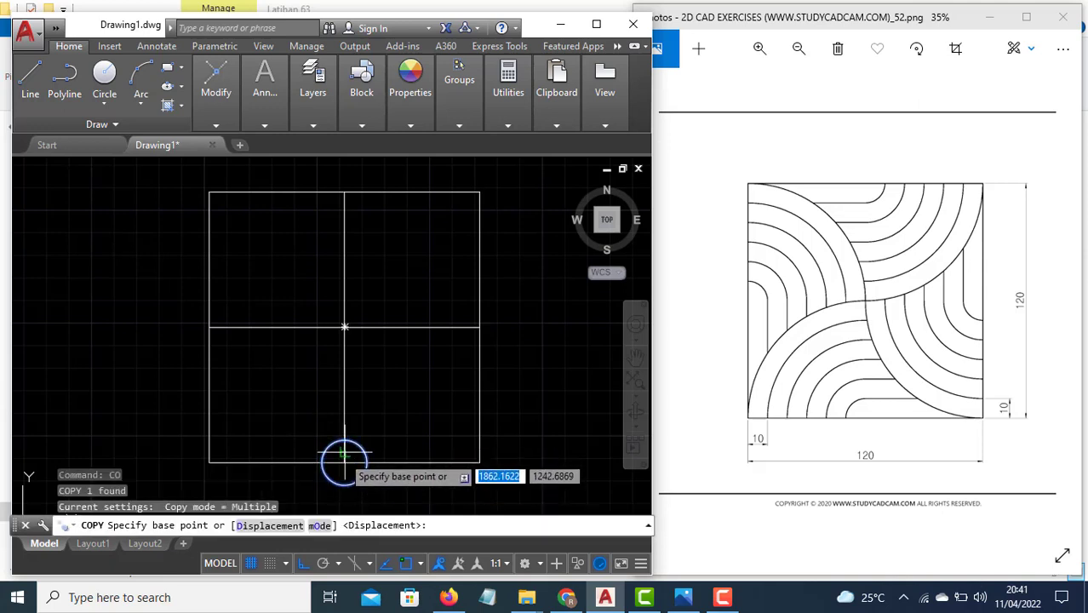
pyautogui.click(344, 463)
pyautogui.click(209, 326)
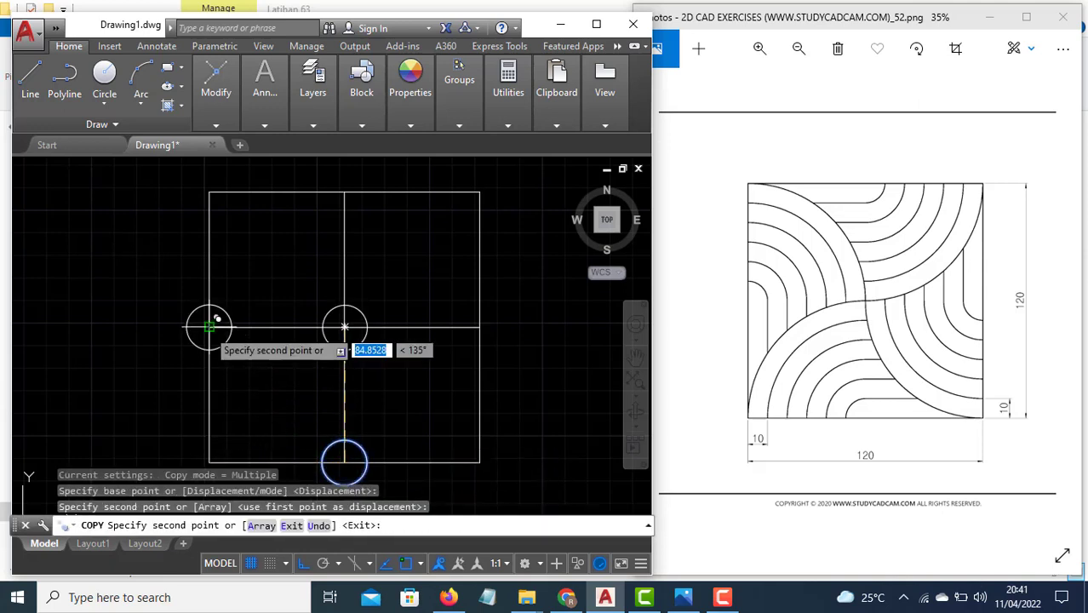
pyautogui.click(344, 191)
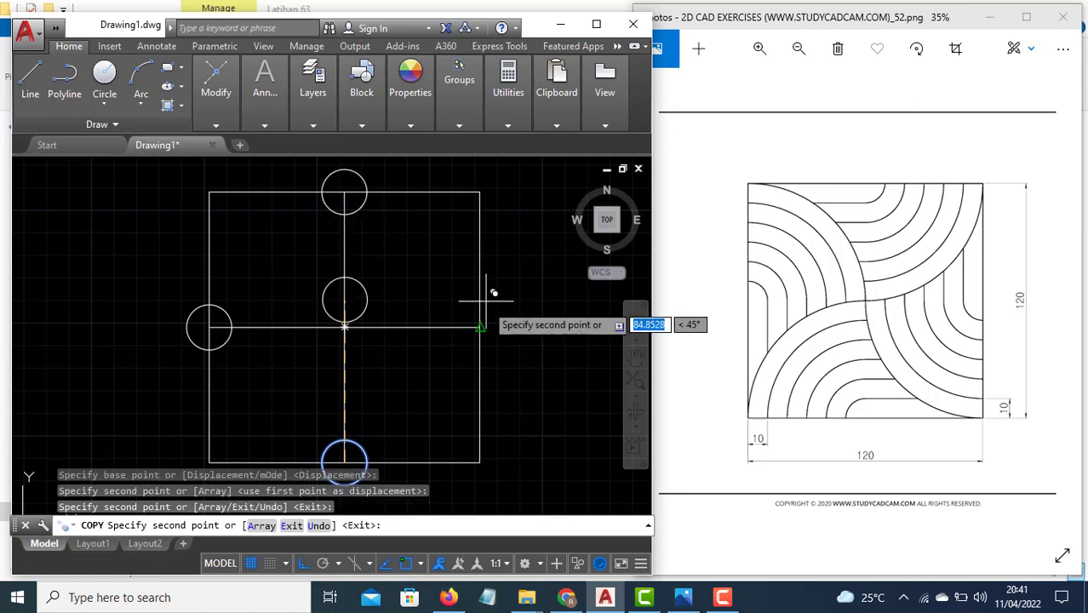
pyautogui.click(344, 327)
pyautogui.click(485, 317)
pyautogui.press('Escape')
pyautogui.write('t')
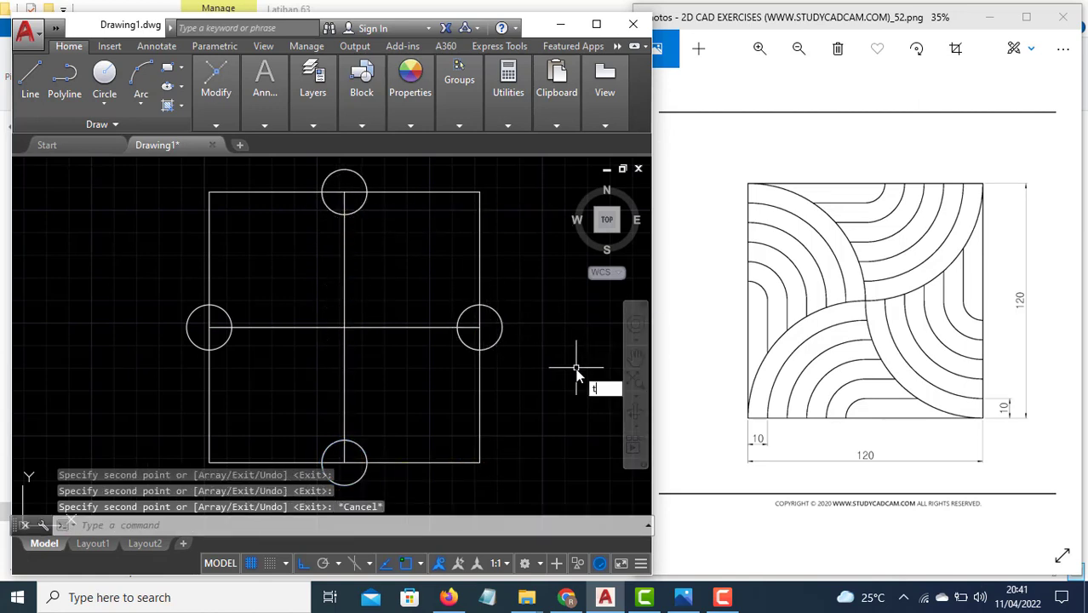
# Trim each radius-10 circle down to a quarter arc curving into the square
pyautogui.write('r')
pyautogui.press('Return')
pyautogui.press('Return')
pyautogui.click(521, 304)
pyautogui.click(498, 325)
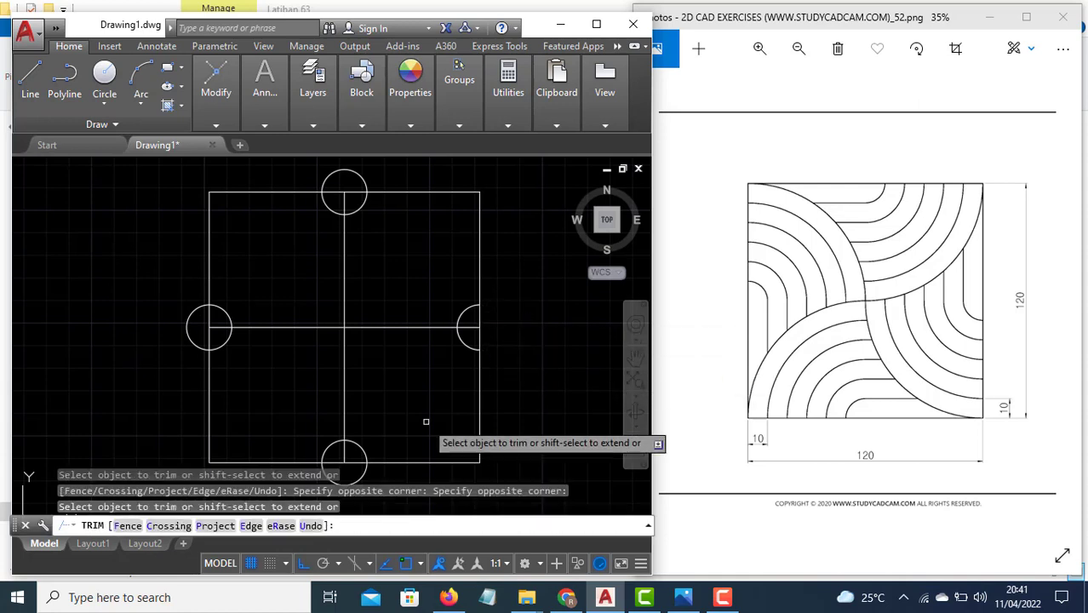
pyautogui.click(358, 481)
pyautogui.click(200, 361)
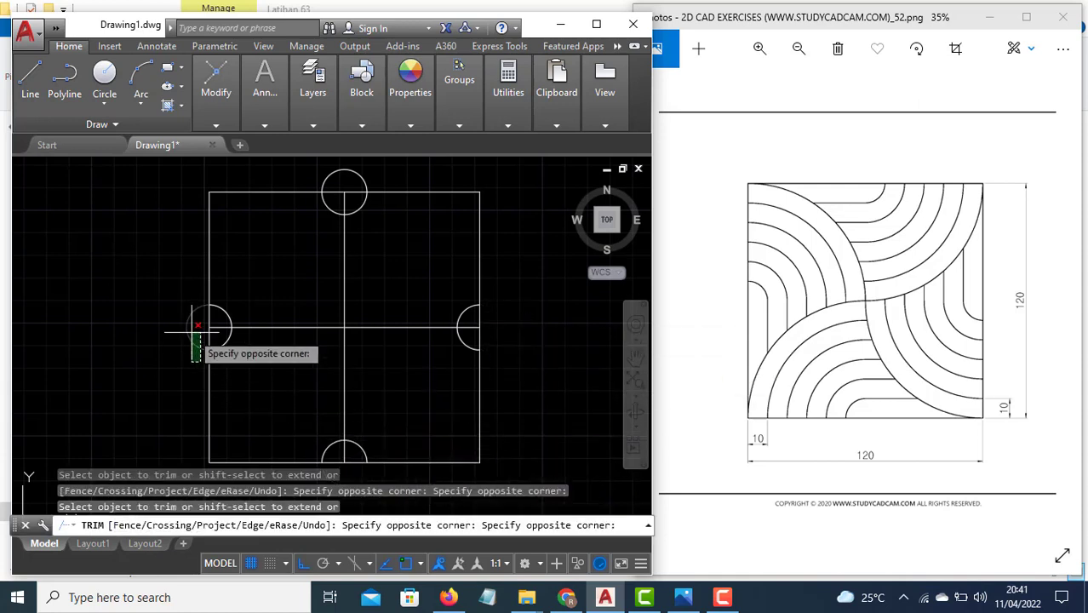
pyautogui.click(198, 326)
pyautogui.click(357, 174)
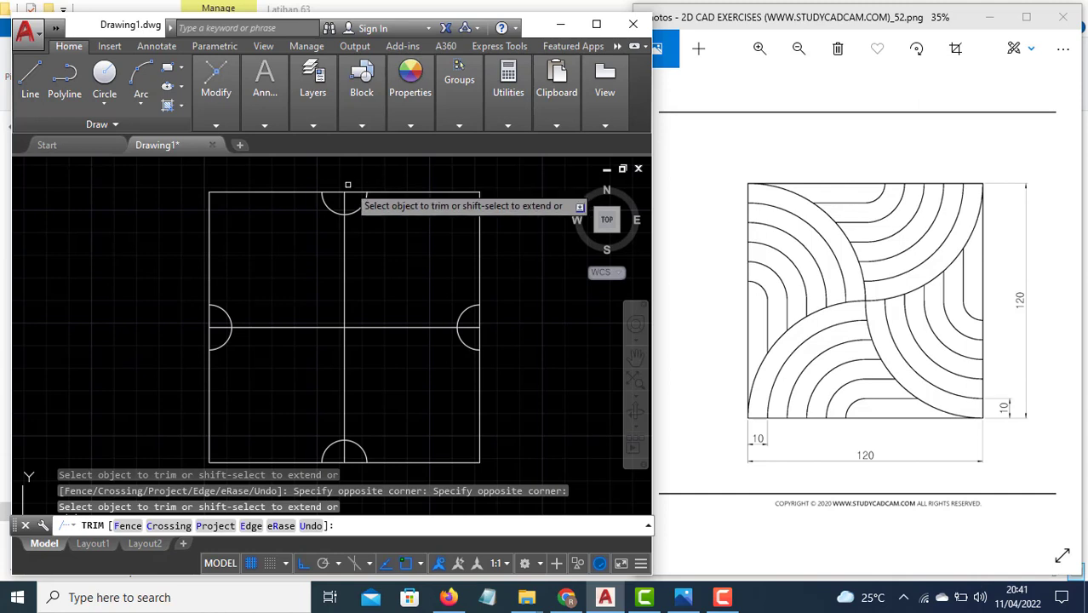
pyautogui.click(329, 200)
pyautogui.click(228, 338)
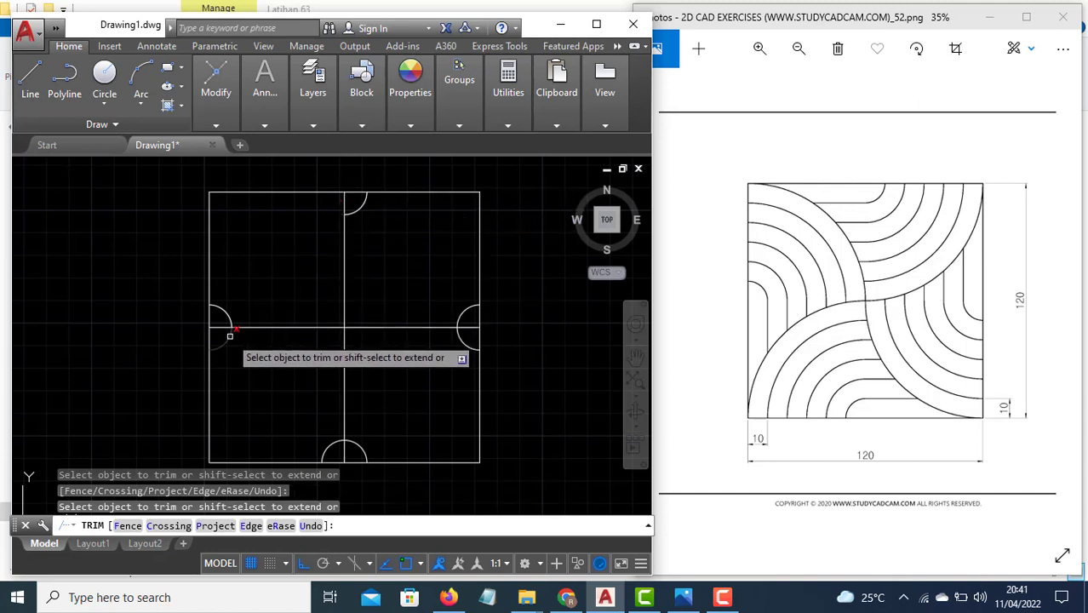
pyautogui.click(358, 445)
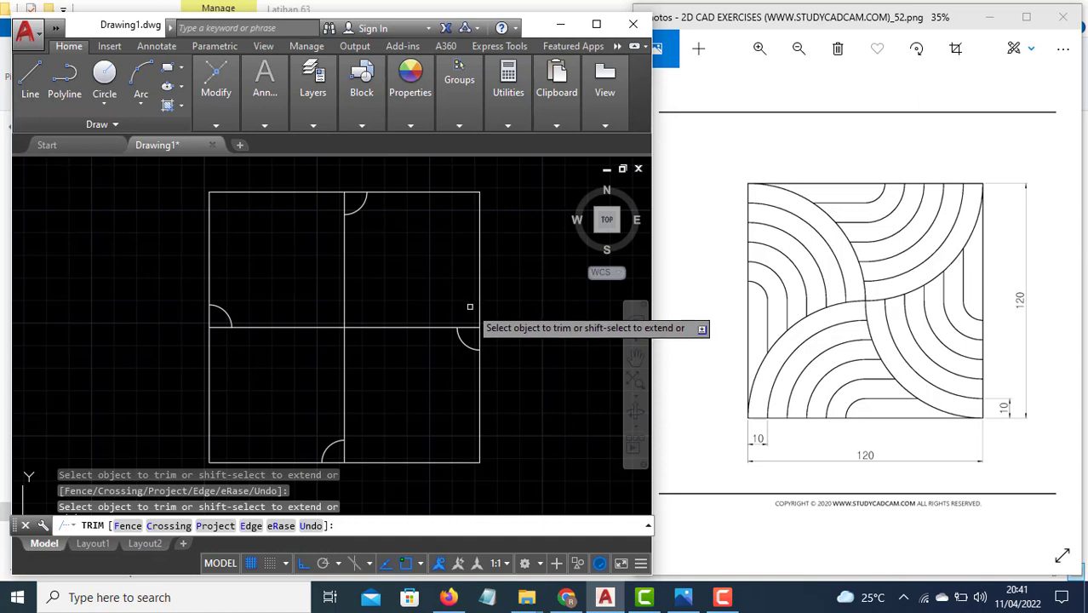
pyautogui.press('Escape')
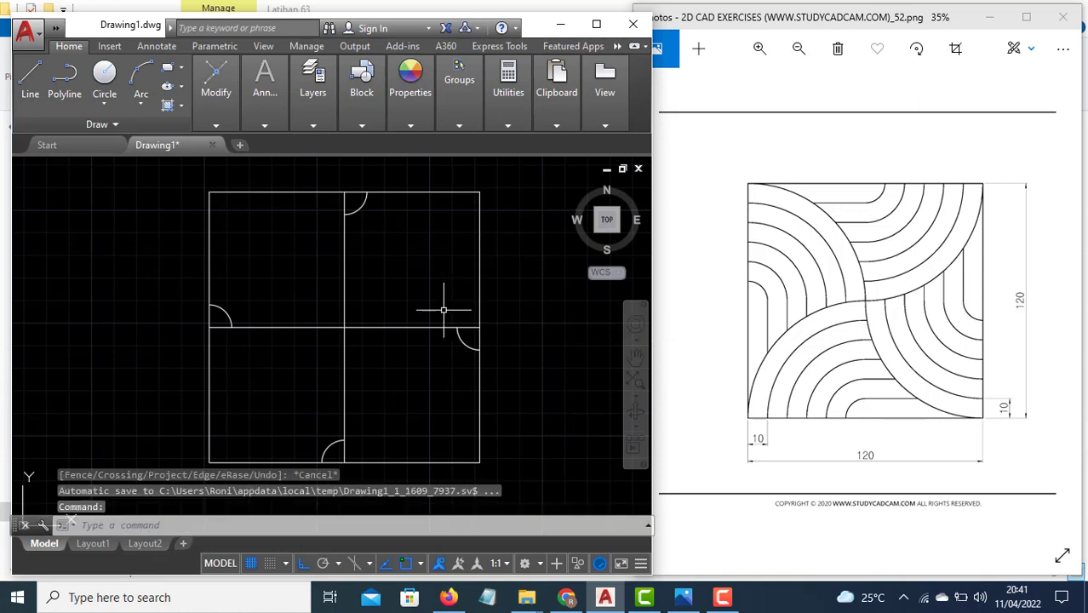
pyautogui.write('OFF')
# Offset the bottom arc outward at 10 spacing to fill the lower-left quadrant
pyautogui.press('Return')
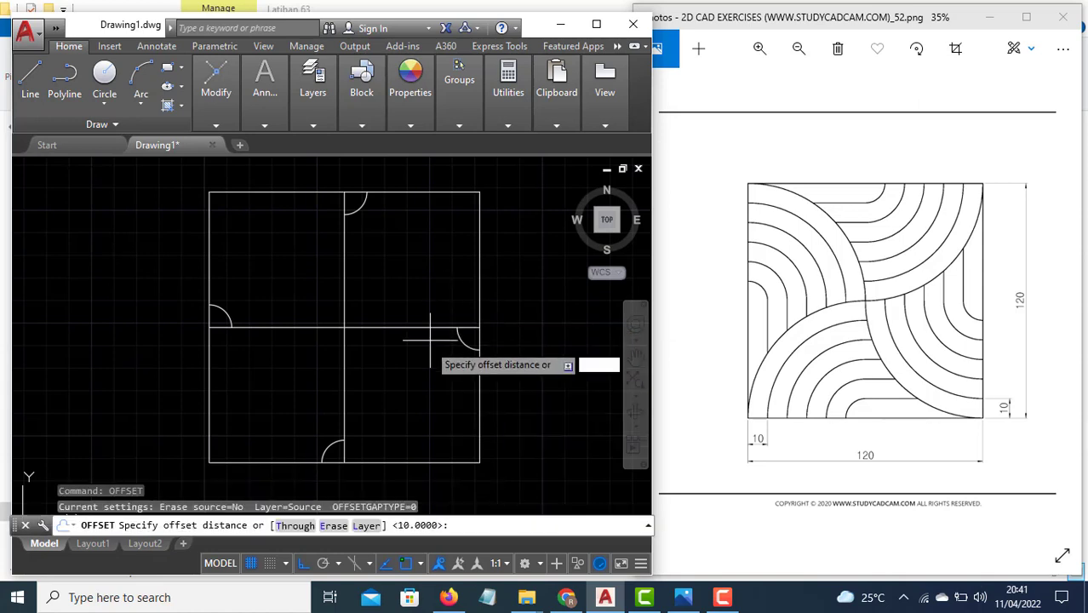
pyautogui.write('10')
pyautogui.press('Return')
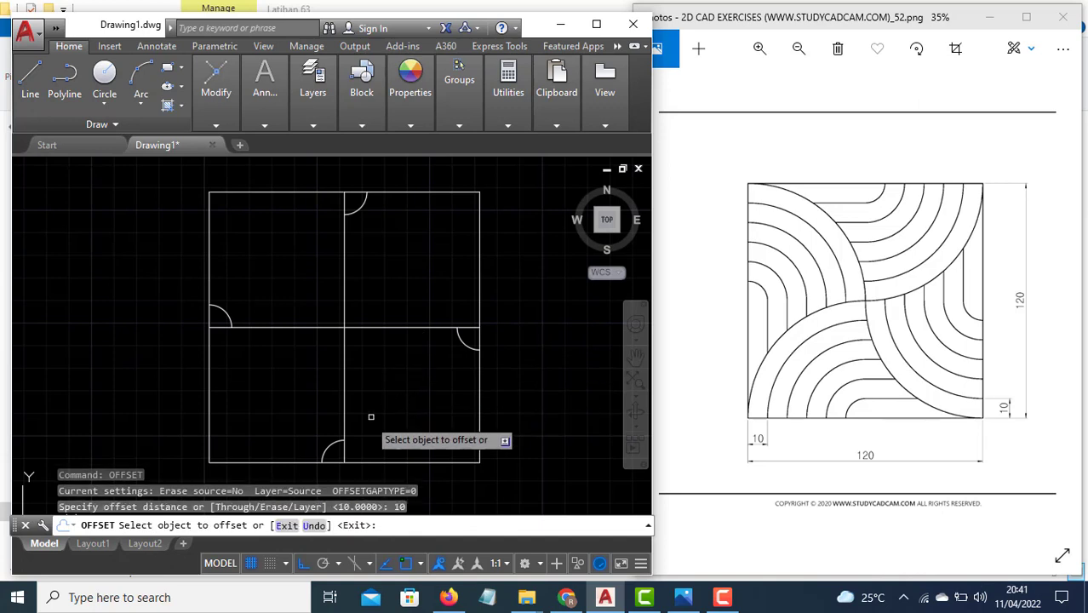
pyautogui.click(332, 446)
pyautogui.click(323, 423)
pyautogui.click(325, 425)
pyautogui.click(317, 414)
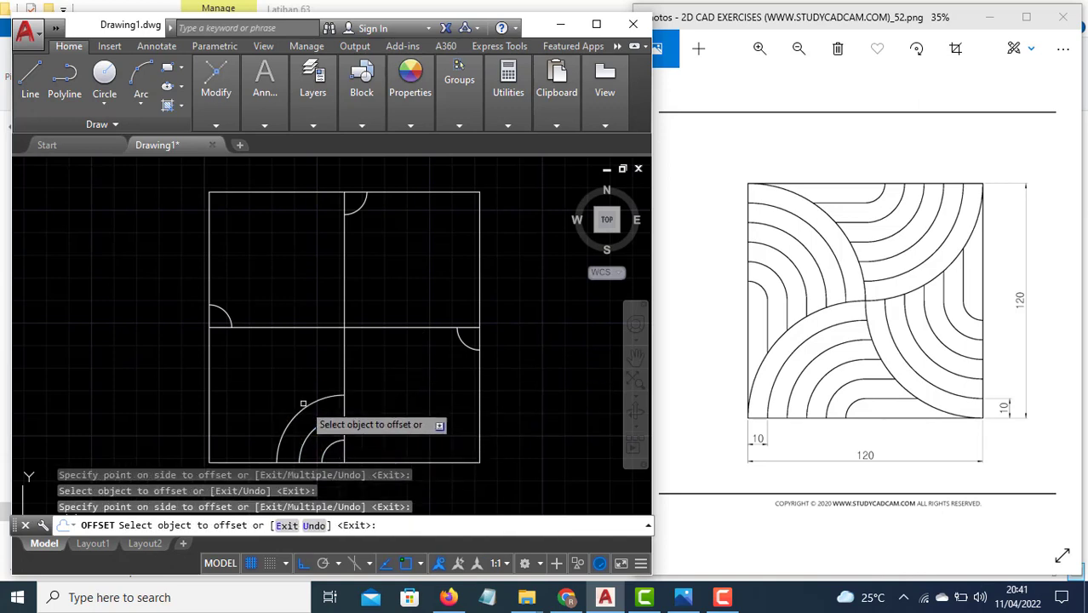
pyautogui.click(311, 407)
pyautogui.click(296, 389)
pyautogui.click(296, 390)
pyautogui.click(278, 368)
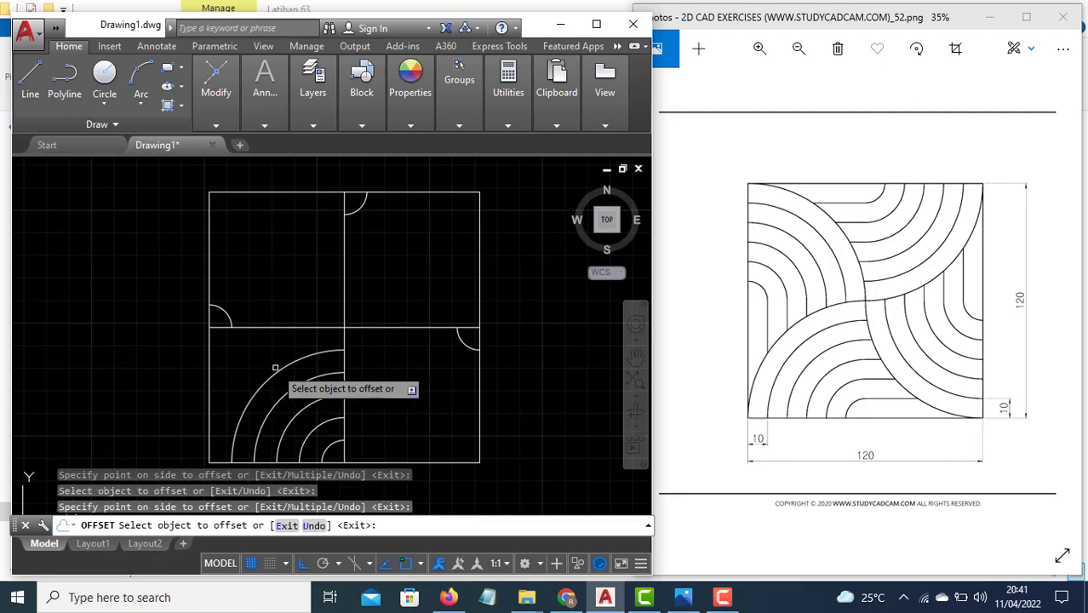
pyautogui.click(278, 369)
pyautogui.click(269, 367)
# Offset the upper-left arc repeatedly by 10 out to the vertical midline
pyautogui.click(227, 312)
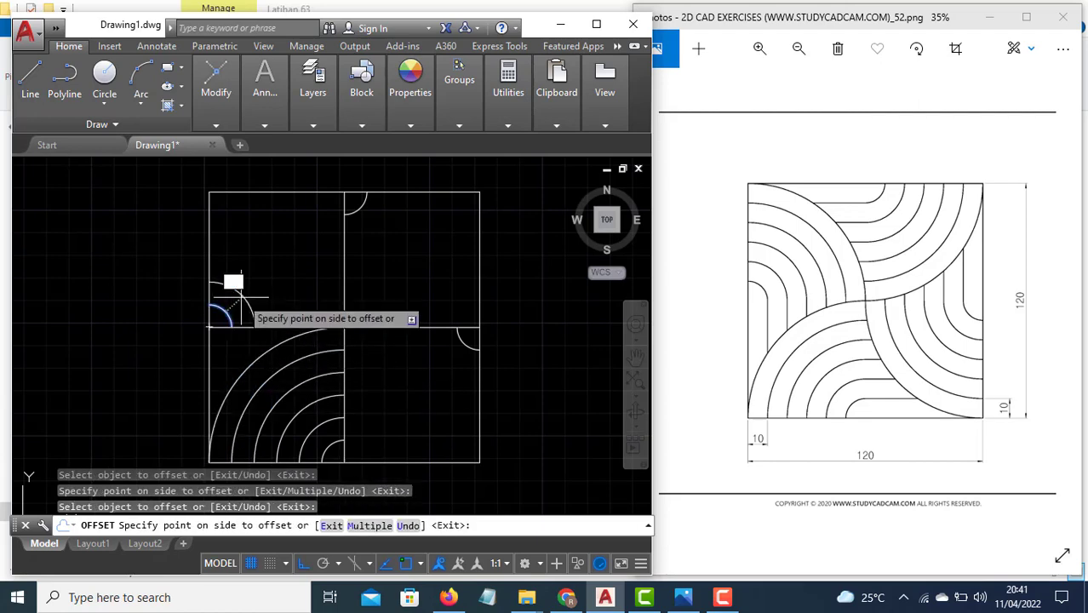
pyautogui.click(233, 281)
pyautogui.click(242, 295)
pyautogui.click(258, 285)
pyautogui.click(260, 280)
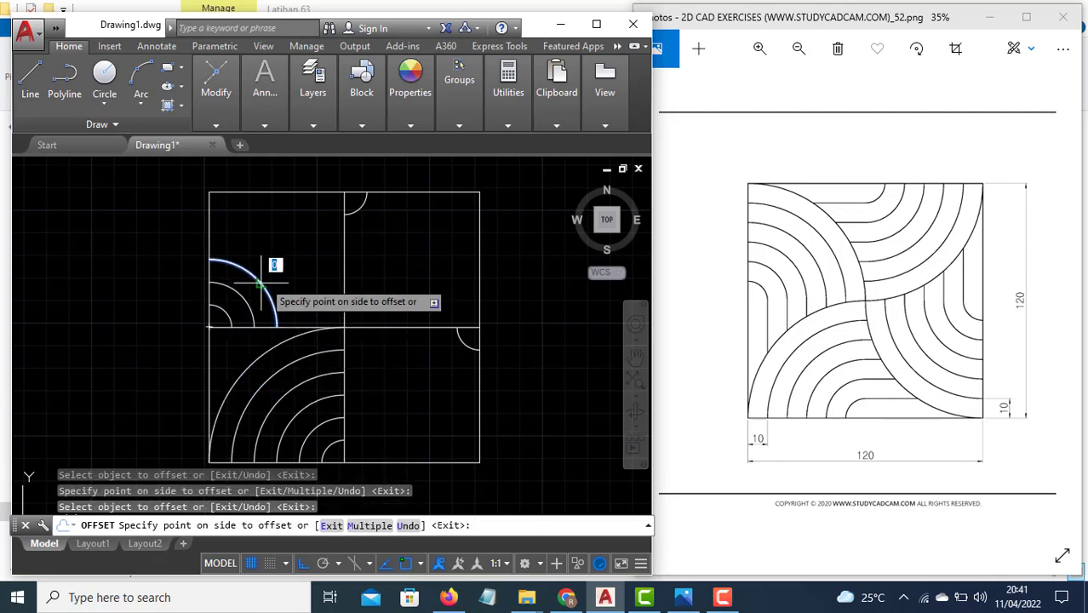
pyautogui.click(271, 274)
pyautogui.click(280, 267)
pyautogui.click(300, 266)
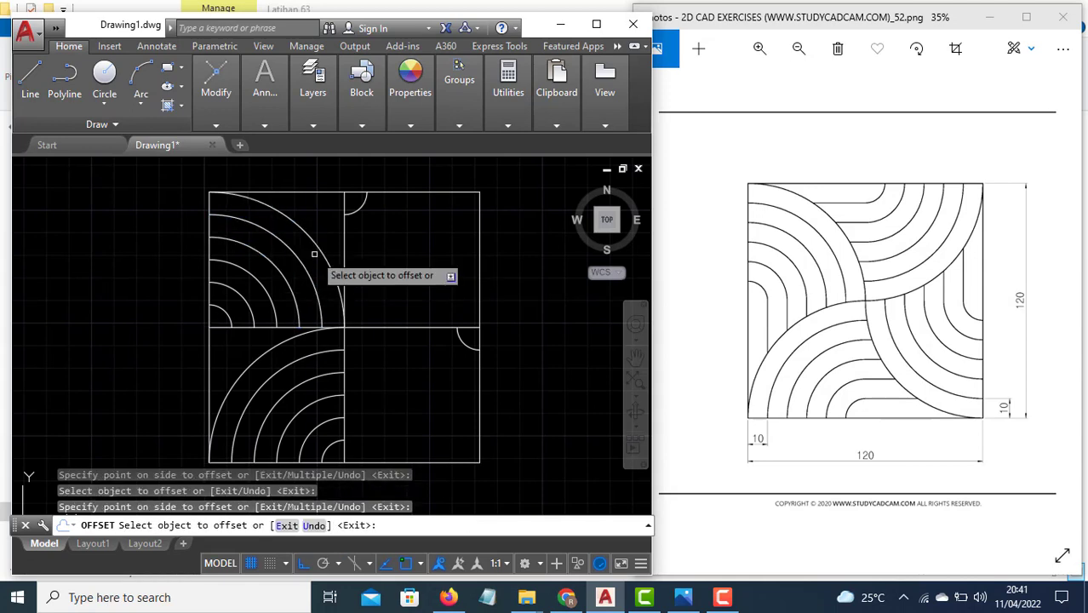
# Offset the upper-right arc repeatedly by 10 out to the square's corner
pyautogui.click(363, 207)
pyautogui.click(377, 215)
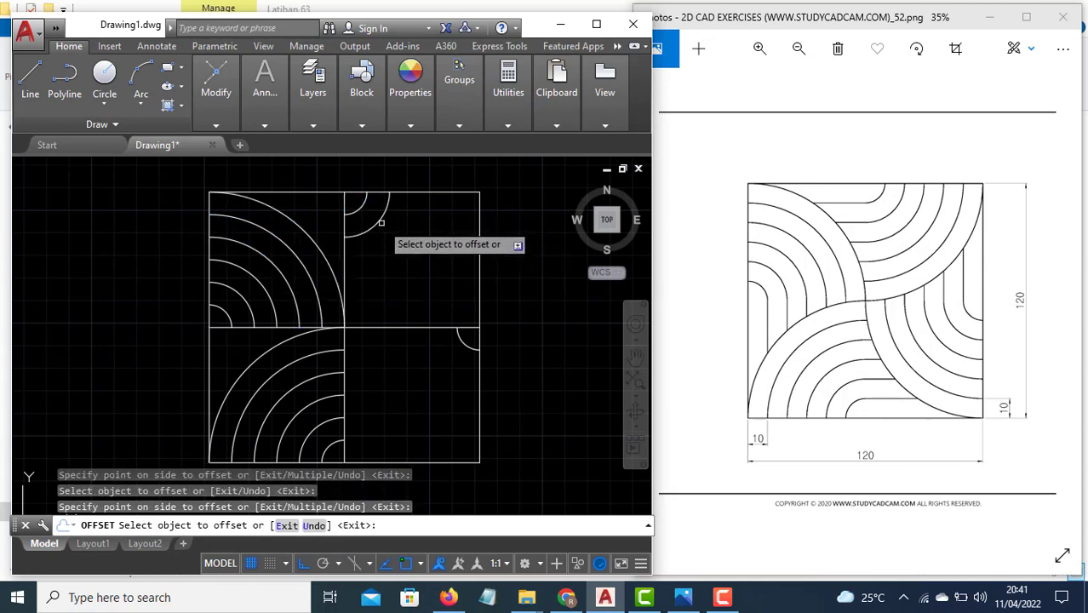
pyautogui.click(384, 220)
pyautogui.click(393, 238)
pyautogui.click(393, 237)
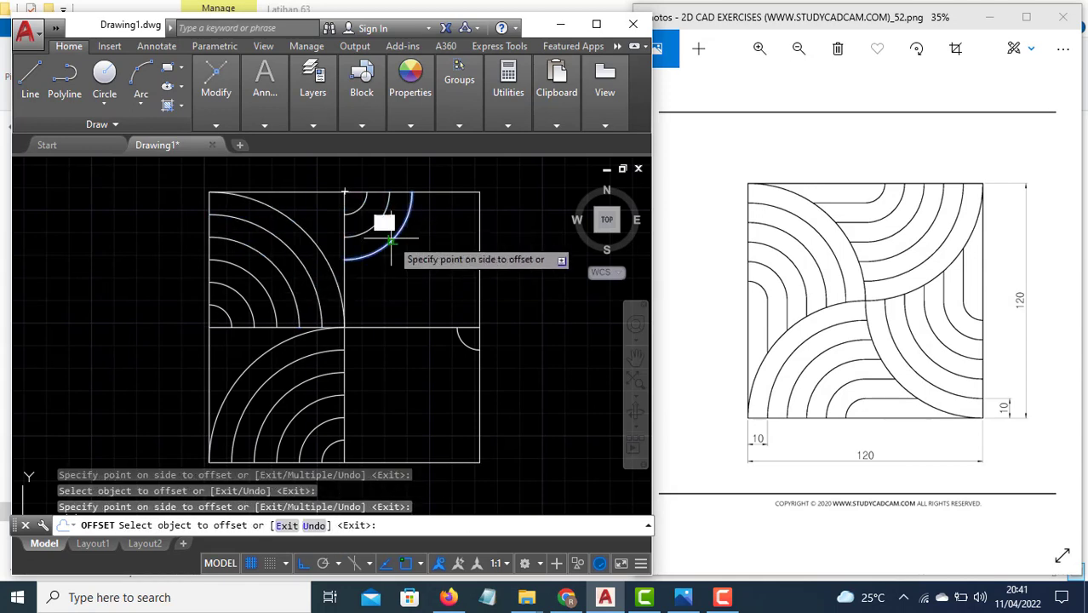
pyautogui.click(405, 256)
pyautogui.click(406, 258)
pyautogui.click(426, 271)
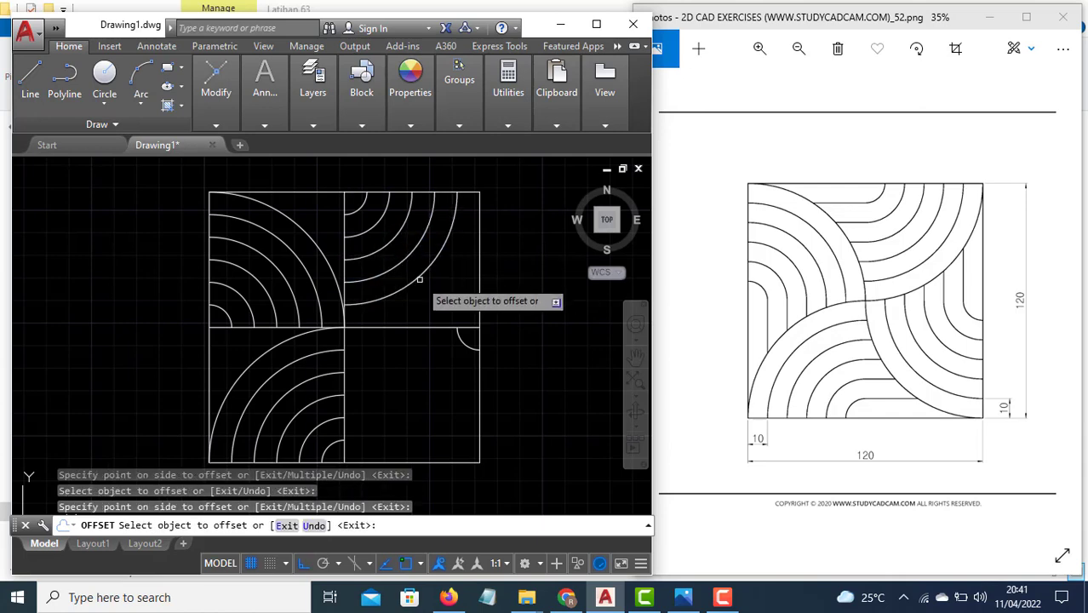
pyautogui.click(423, 247)
pyautogui.click(451, 273)
# Offset the lower-right corner arc repeatedly by 10 to fill that quadrant
pyautogui.click(458, 341)
pyautogui.click(464, 343)
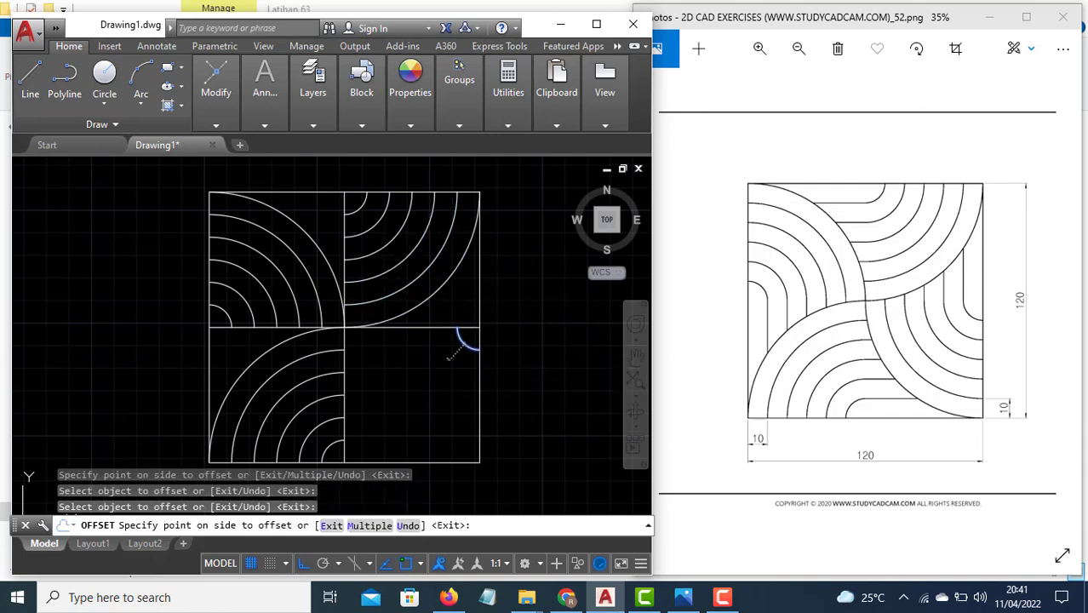
pyautogui.click(446, 357)
pyautogui.click(448, 357)
pyautogui.click(434, 372)
pyautogui.click(419, 368)
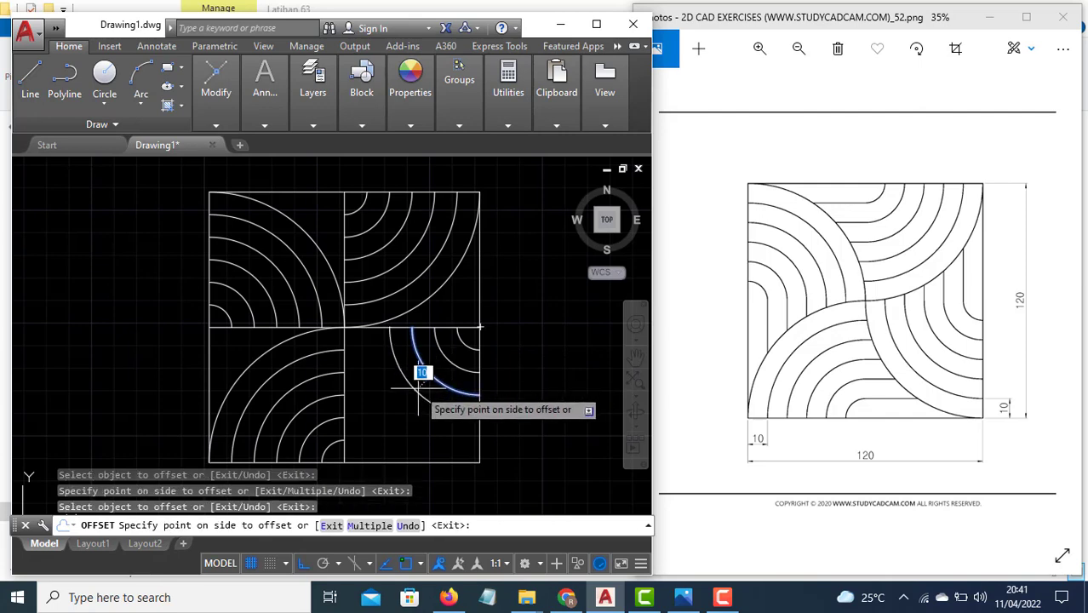
pyautogui.click(410, 389)
pyautogui.click(405, 396)
pyautogui.click(389, 407)
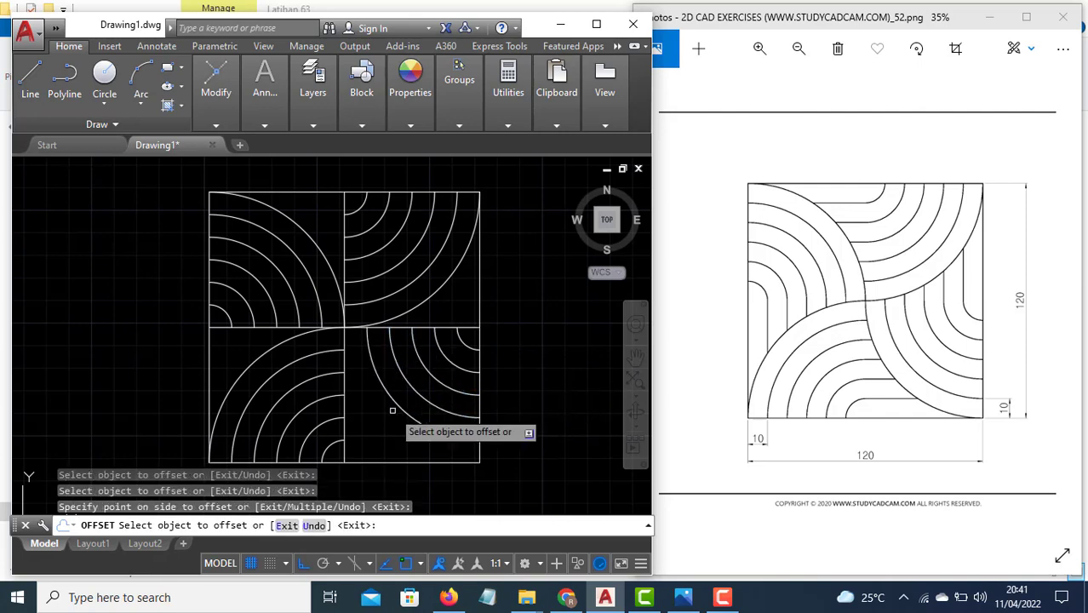
pyautogui.click(377, 418)
pyautogui.click(383, 422)
# Draw a short vertical line down from an arc end on the horizontal midline
pyautogui.press('Escape')
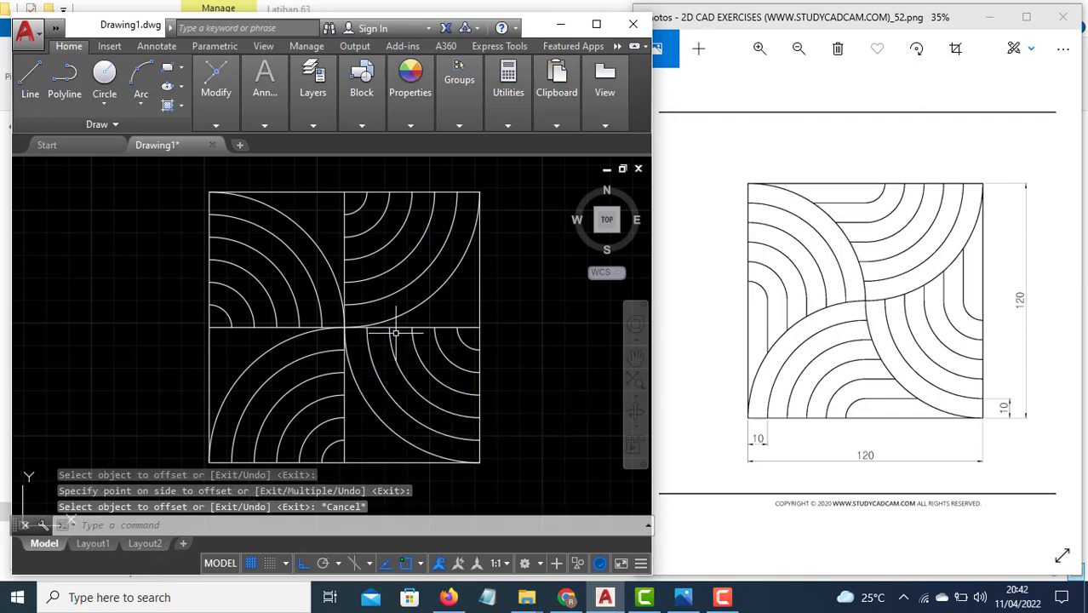
pyautogui.scroll(2, 241, 343)
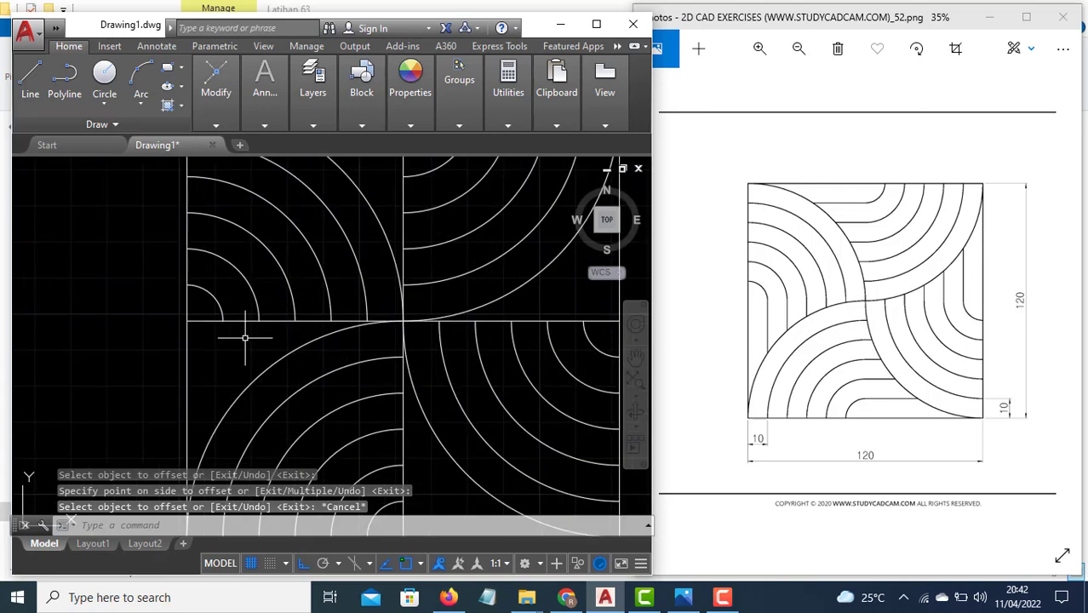
pyautogui.scroll(2, 256, 336)
pyautogui.write('l')
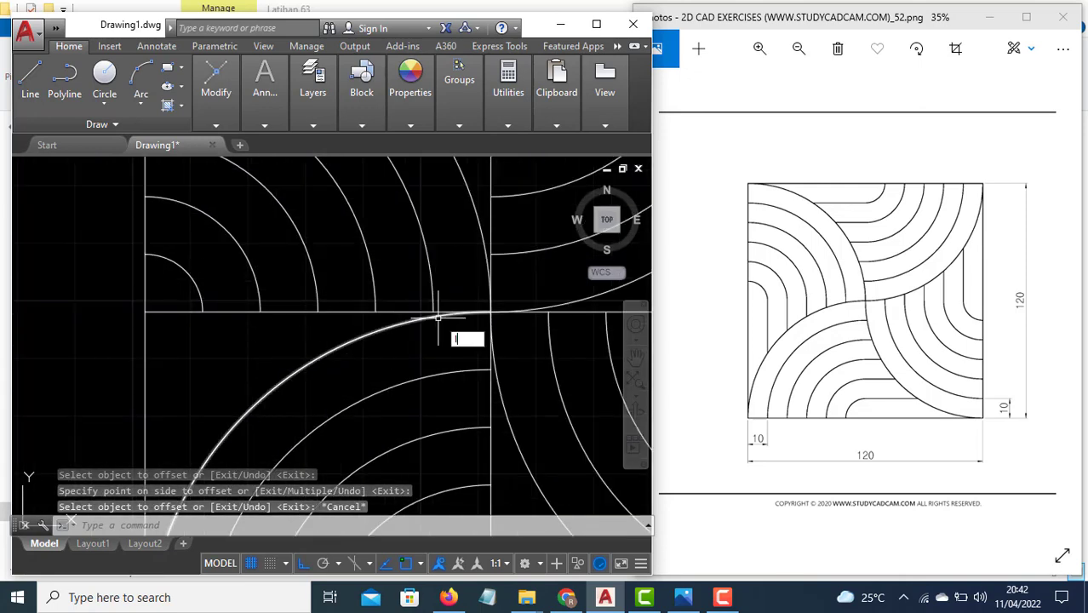
pyautogui.press('Return')
pyautogui.scroll(2, 430, 316)
pyautogui.scroll(2, 427, 309)
pyautogui.click(430, 302)
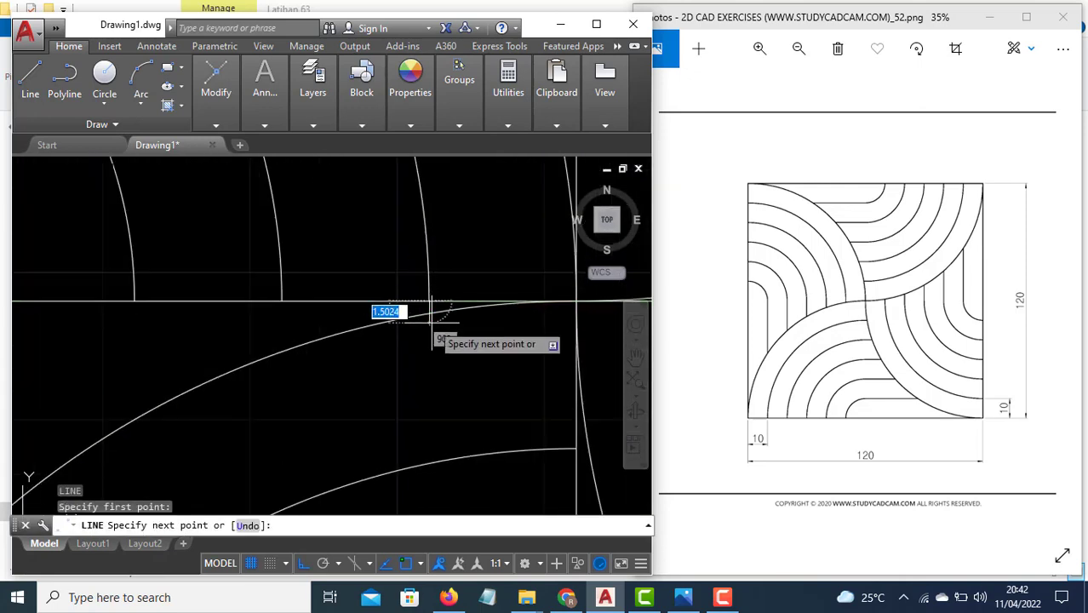
pyautogui.click(430, 328)
pyautogui.press('Return')
# Copy the short vertical line to three other arc ends along the midline
pyautogui.click(436, 313)
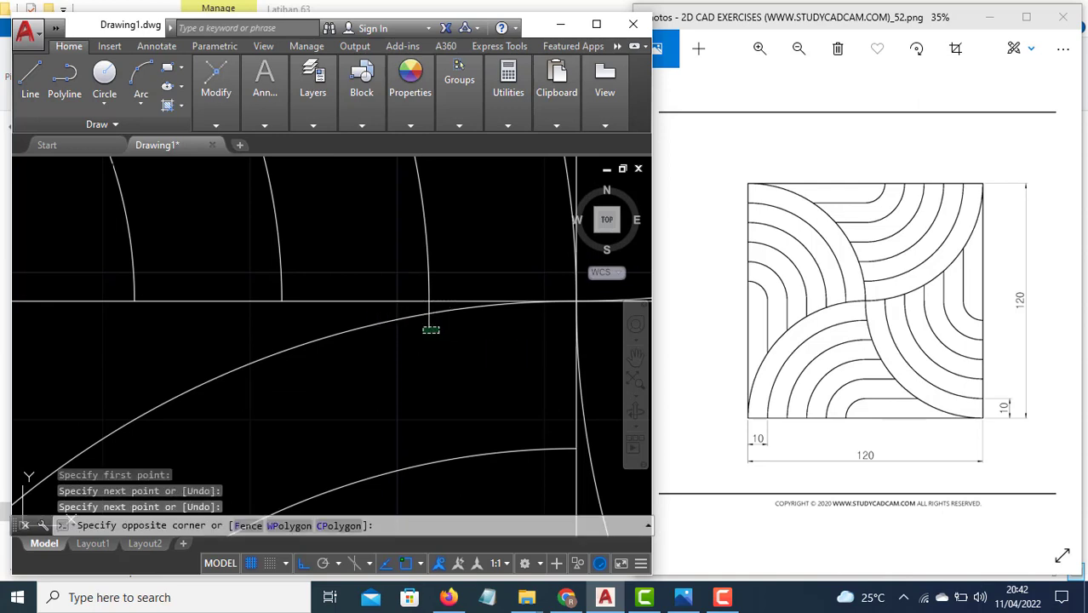
pyautogui.click(417, 323)
pyautogui.press('Return')
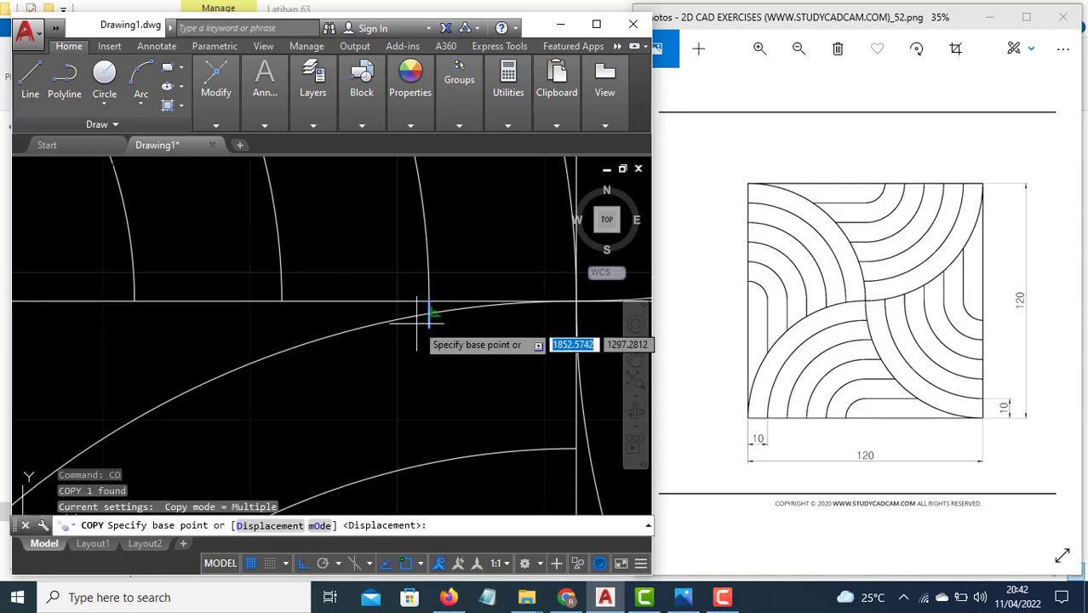
pyautogui.click(429, 301)
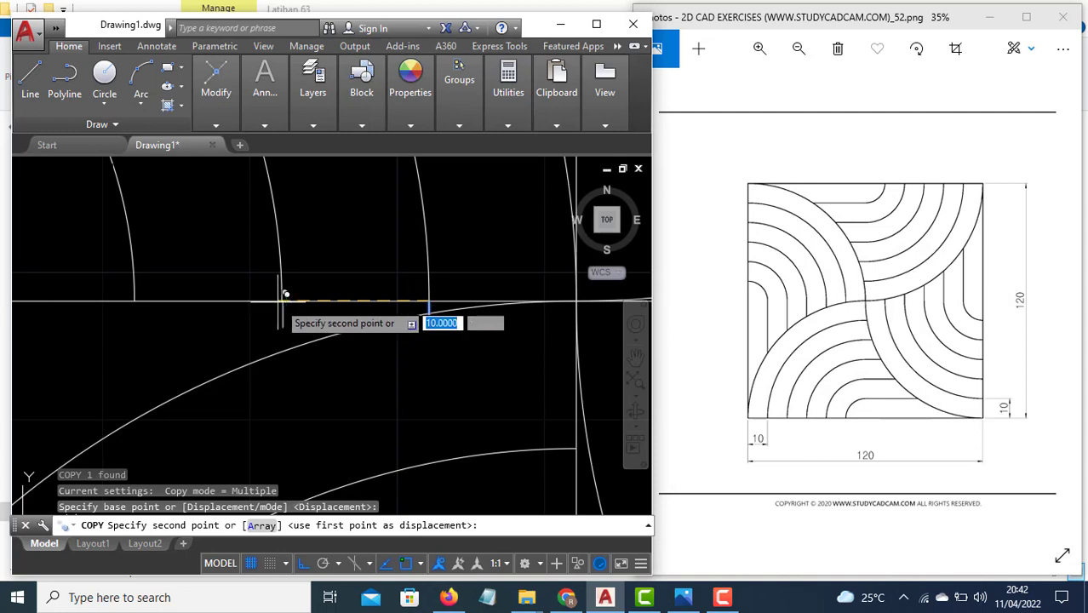
pyautogui.click(279, 300)
pyautogui.click(135, 299)
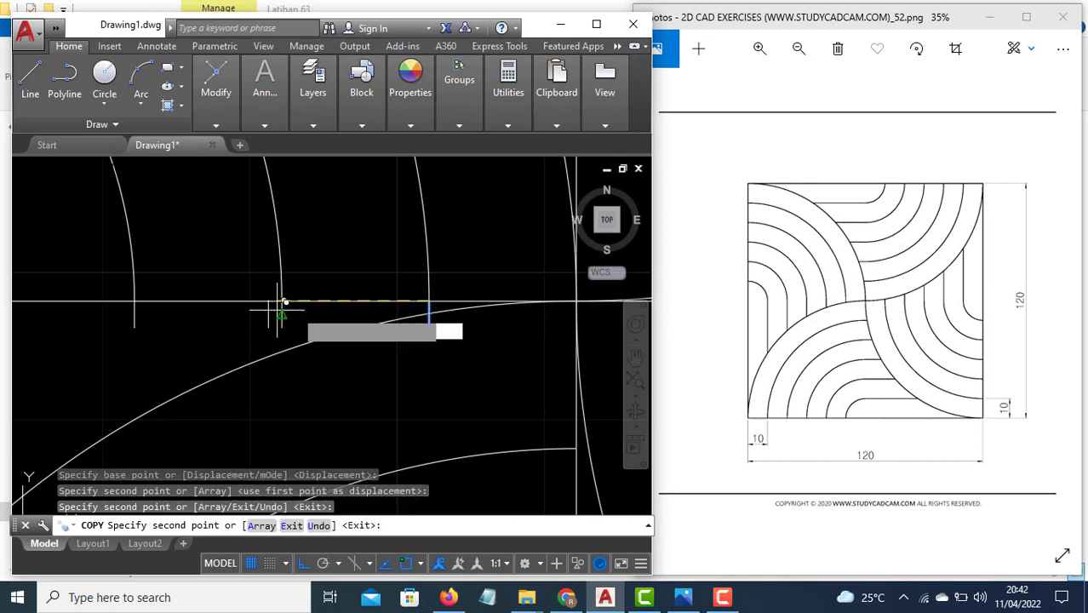
pyautogui.scroll(-4, 290, 308)
pyautogui.click(191, 309)
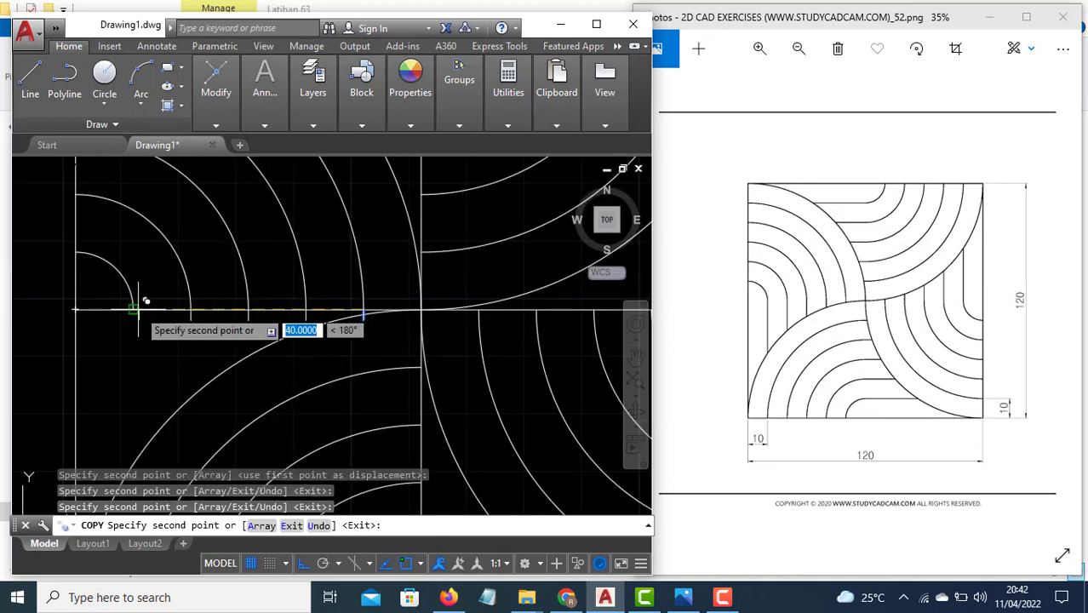
pyautogui.press('Escape')
pyautogui.write('E')
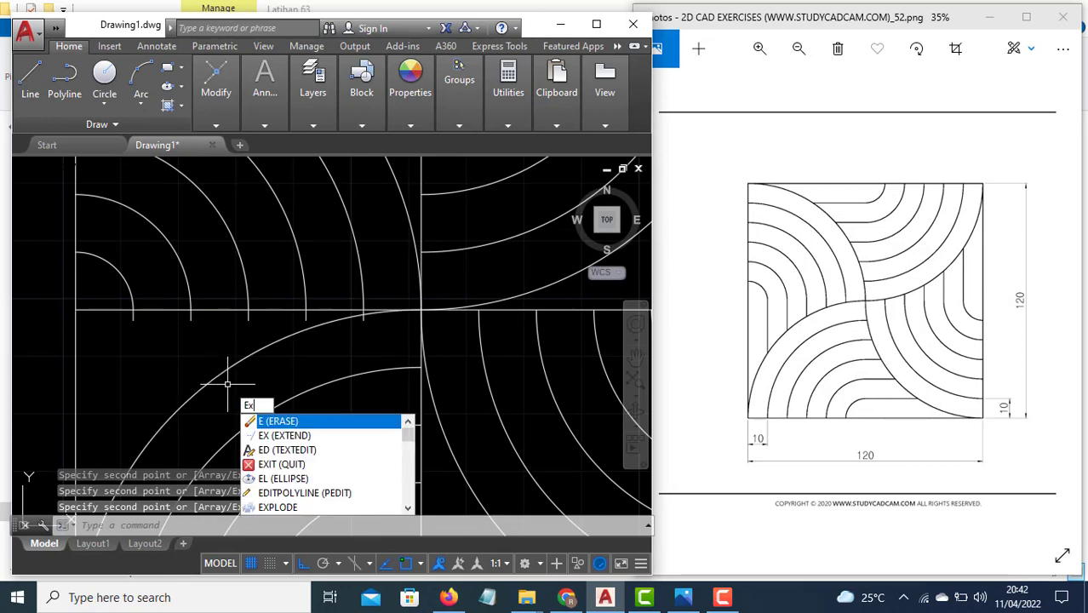
# Extend the four vertical connector lines down to the large lower-left arc
pyautogui.write('x')
pyautogui.press('Return')
pyautogui.press('Return')
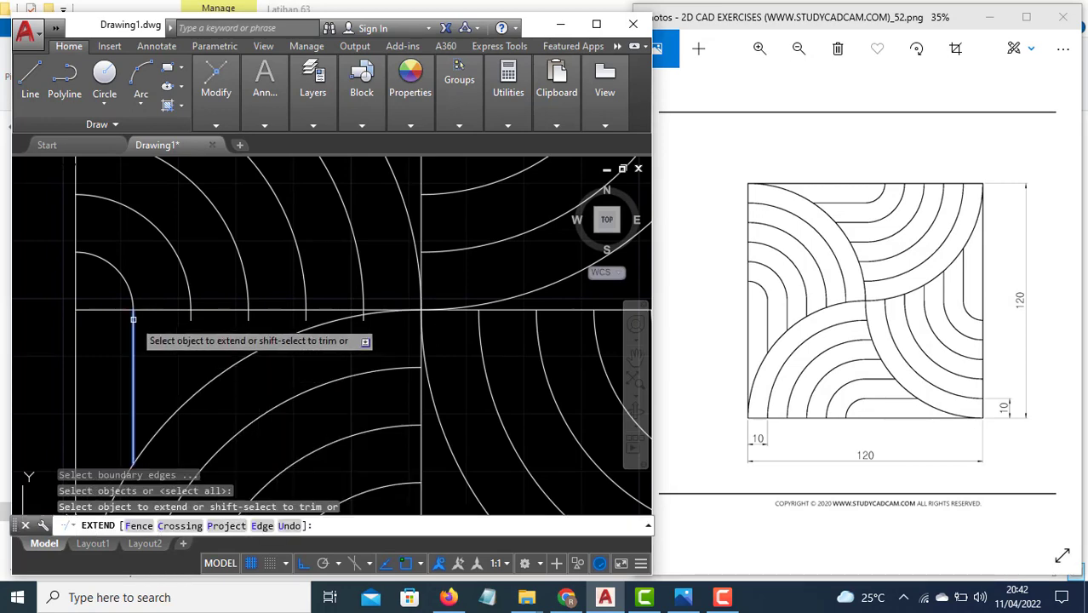
pyautogui.click(134, 332)
pyautogui.click(191, 315)
pyautogui.click(193, 324)
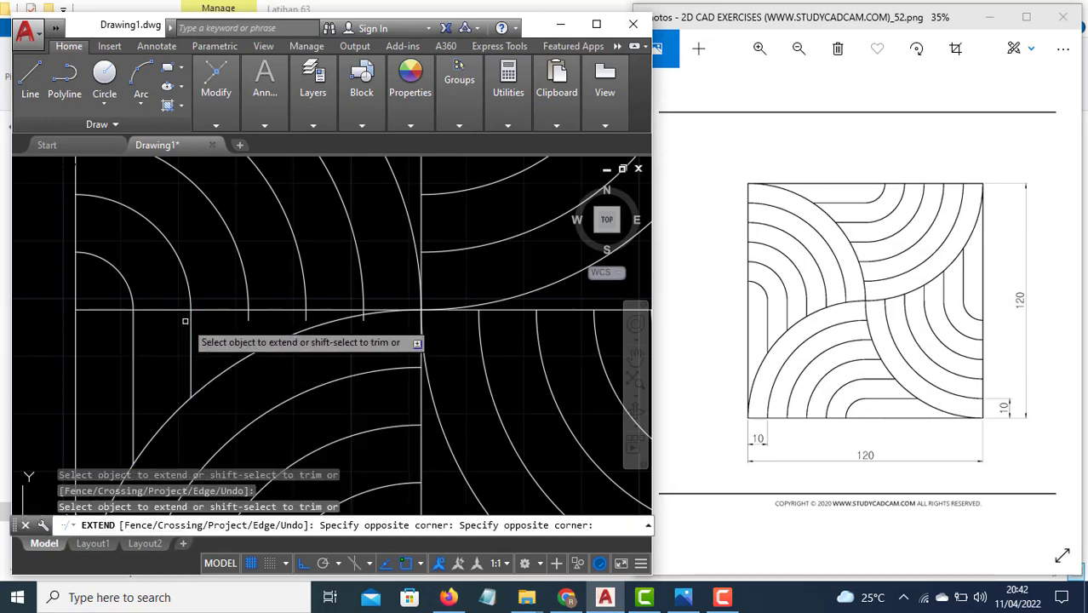
pyautogui.click(248, 323)
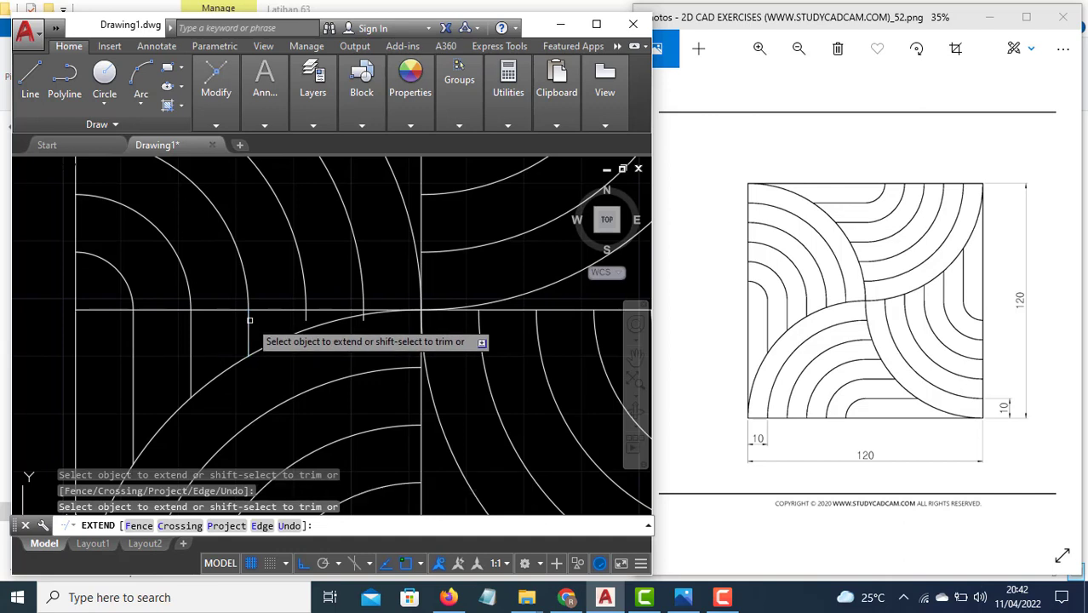
pyautogui.click(308, 318)
pyautogui.press('Escape')
pyautogui.write('tr')
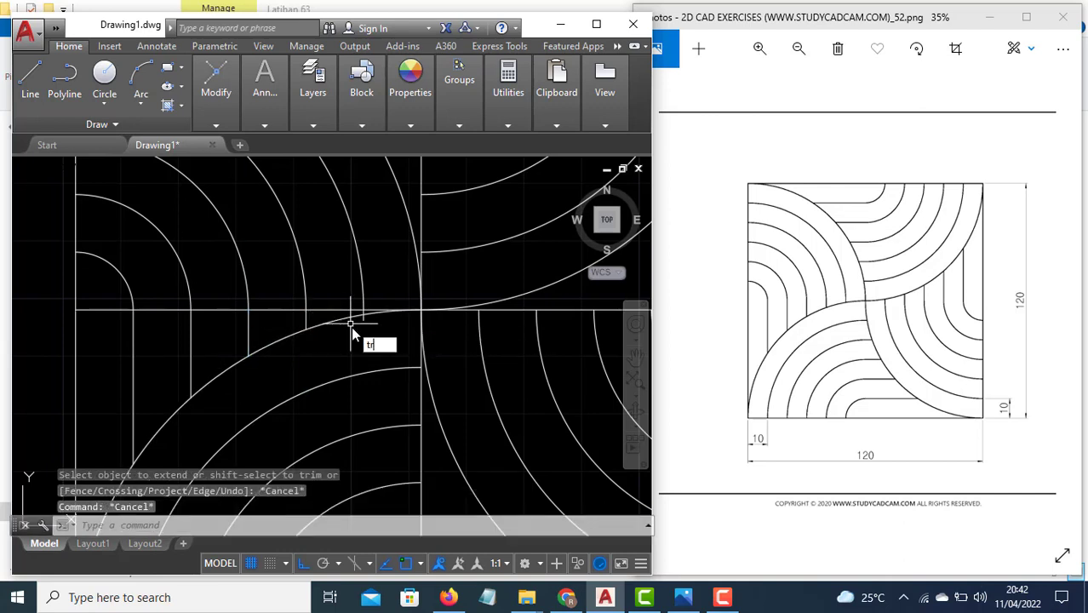
pyautogui.press('Return')
pyautogui.press('Return')
pyautogui.press('Escape')
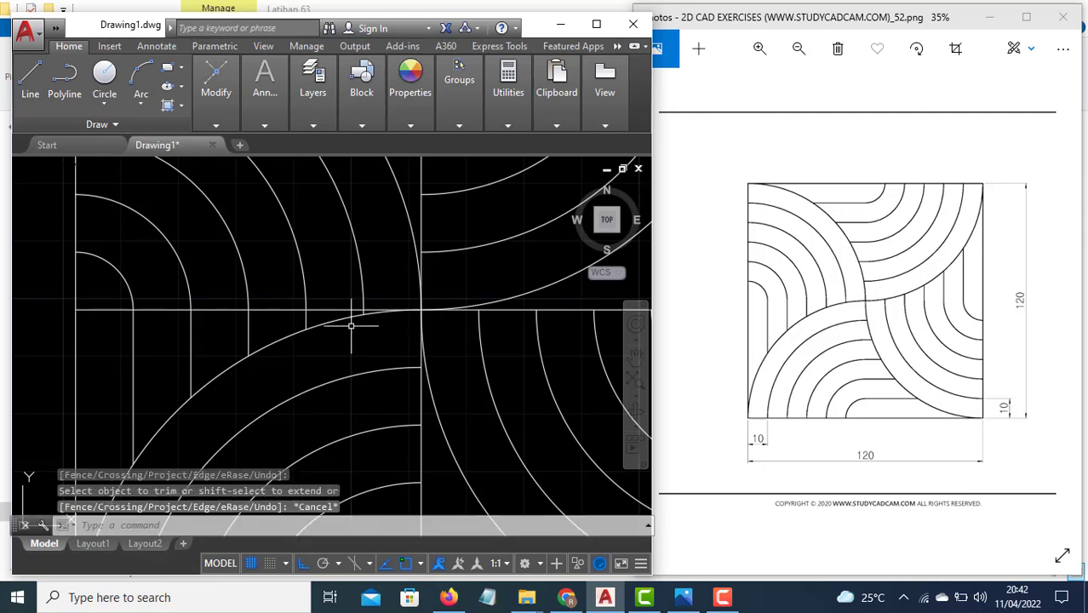
pyautogui.scroll(-2, 320, 371)
pyautogui.scroll(2, 371, 300)
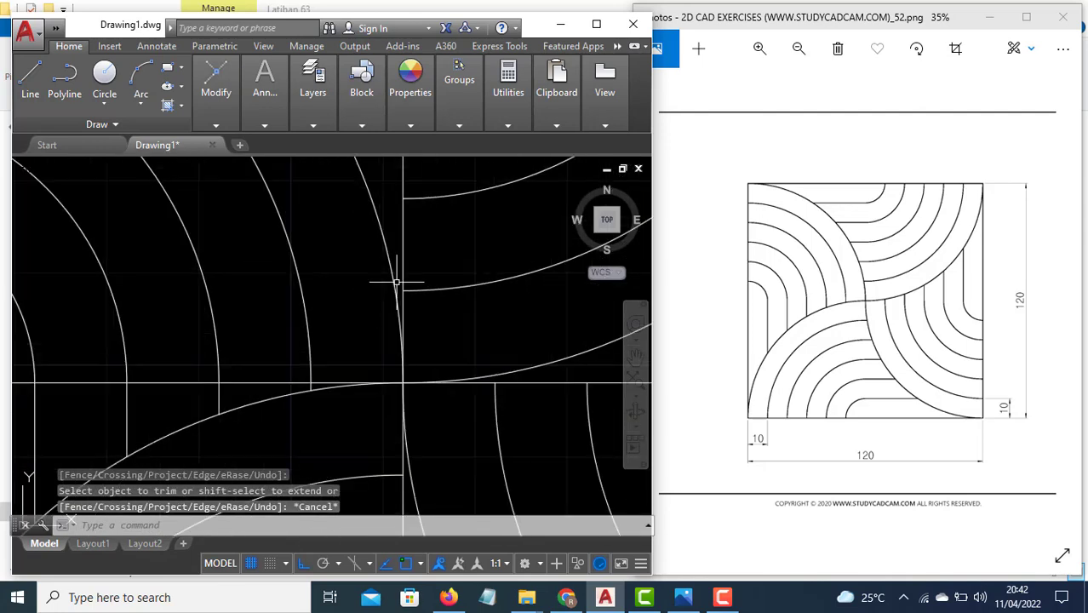
# Abandon a stray line and an empty copy, then select the short horizontal connector
pyautogui.write('l')
pyautogui.press('Return')
pyautogui.click(388, 294)
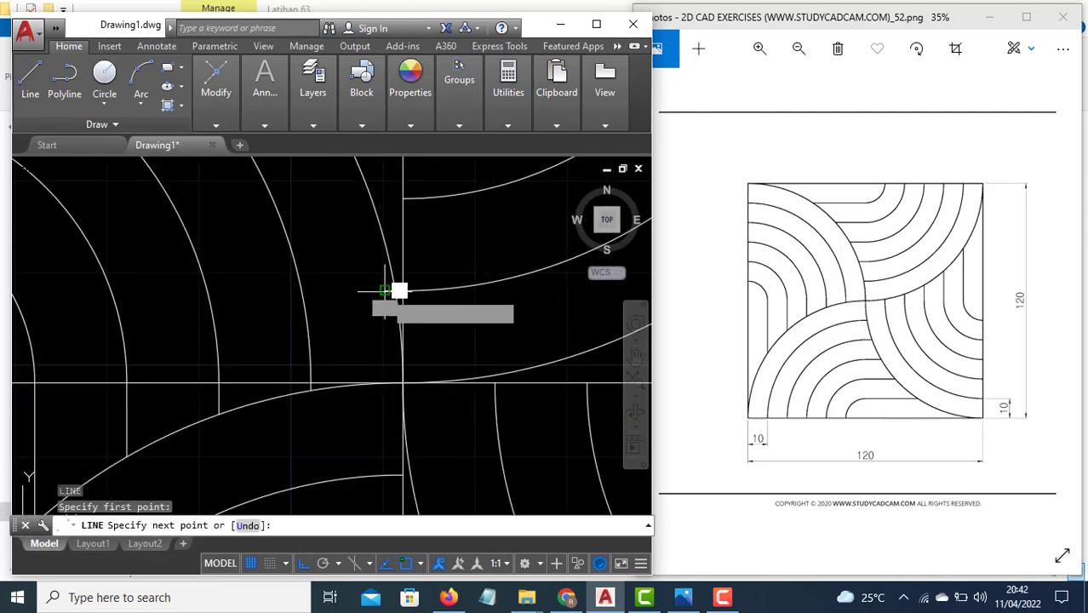
pyautogui.press('Escape')
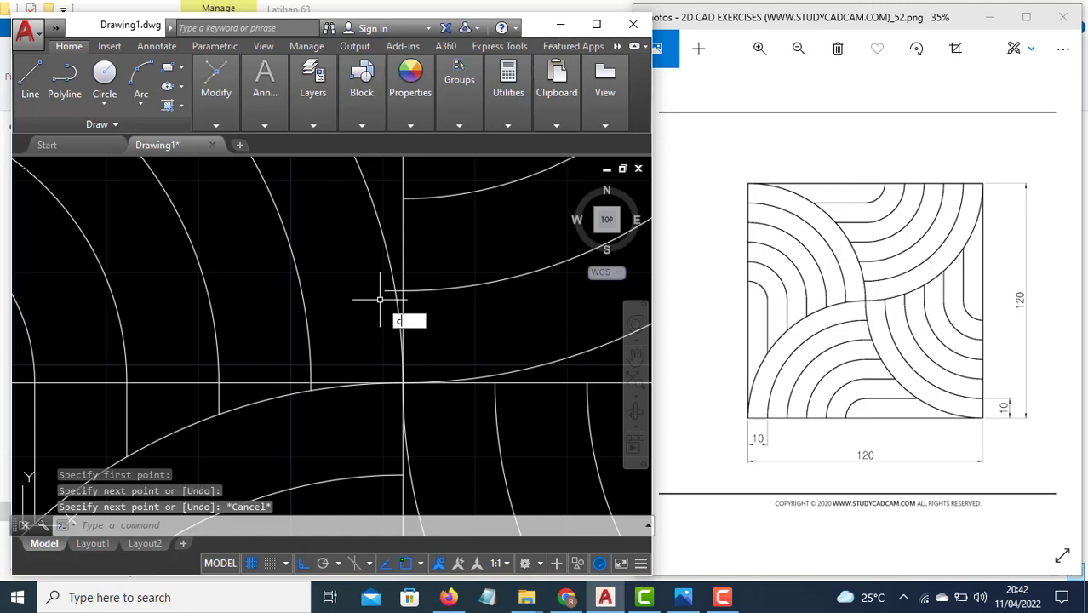
pyautogui.write('o')
pyautogui.press('Return')
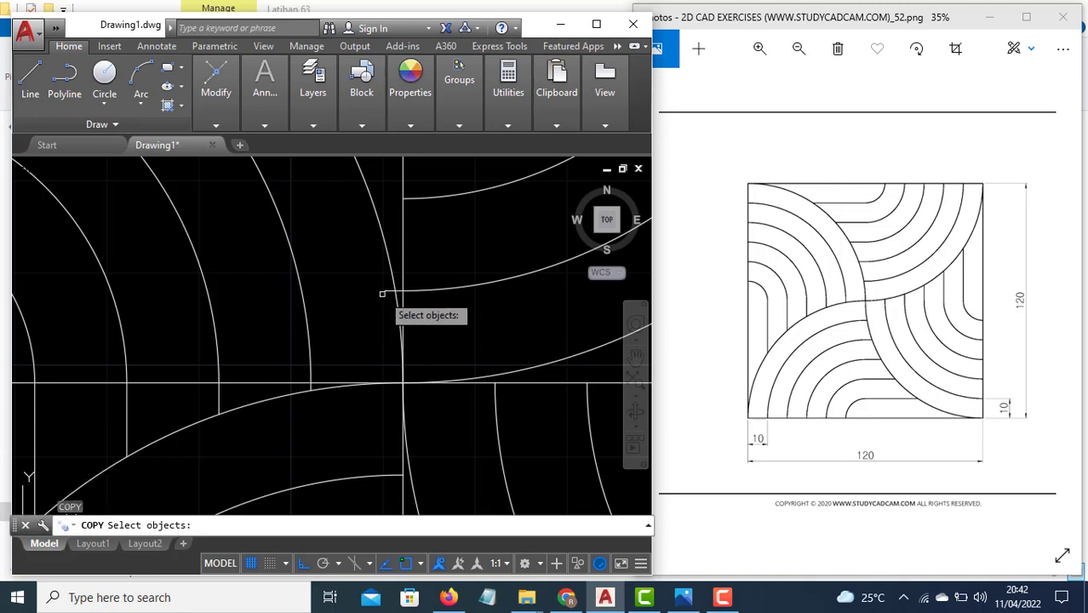
pyautogui.press('Return')
pyautogui.click(388, 291)
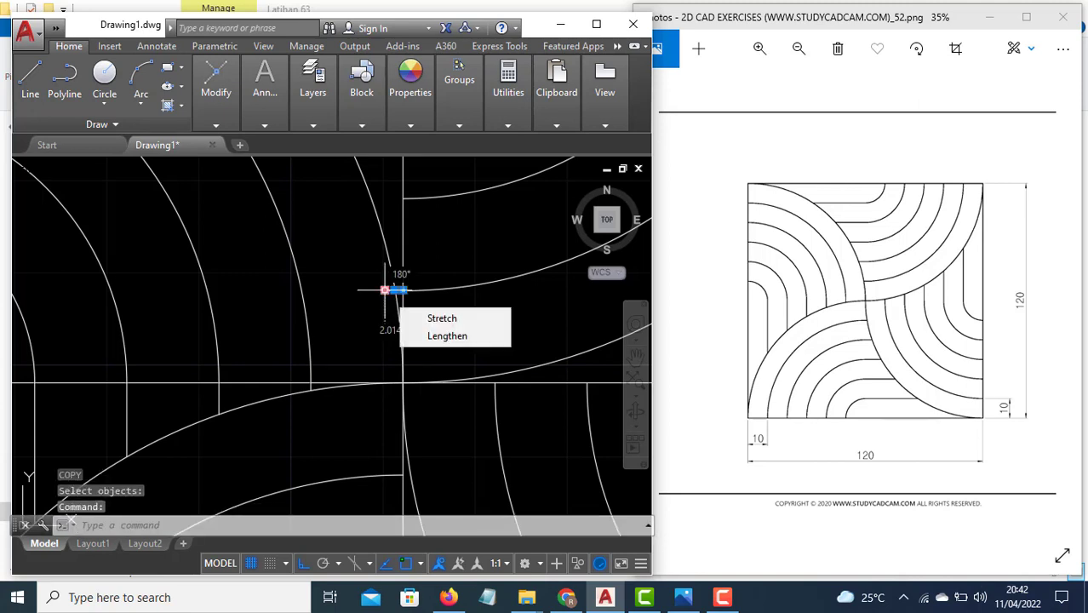
# Copy the horizontal connector upward twice along the vertical divider at the band spacing
pyautogui.write('co')
pyautogui.press('Return')
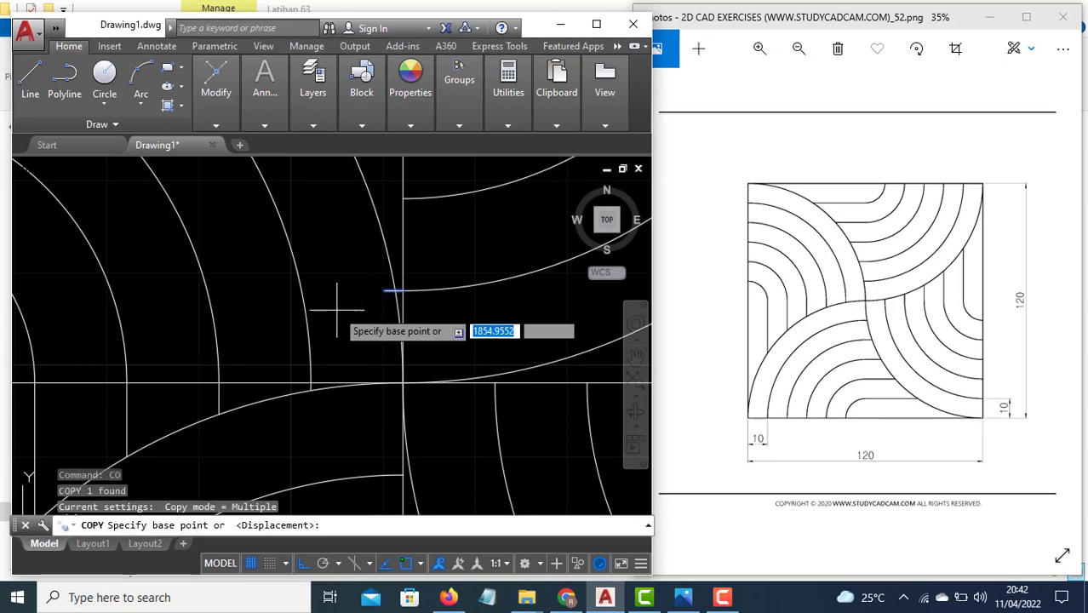
pyautogui.click(401, 291)
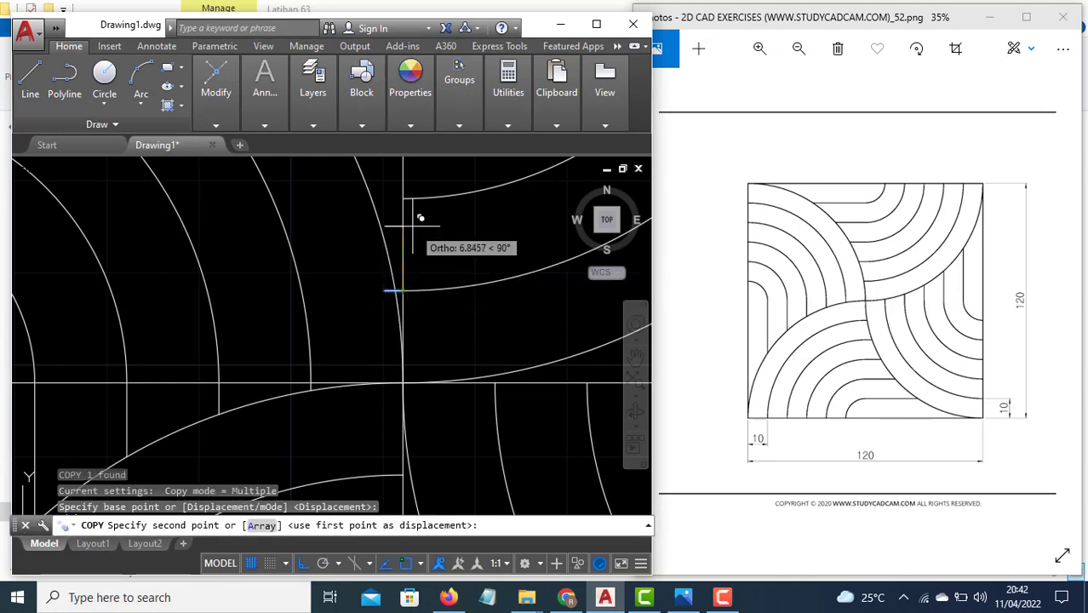
pyautogui.click(400, 203)
pyautogui.scroll(-2, 379, 303)
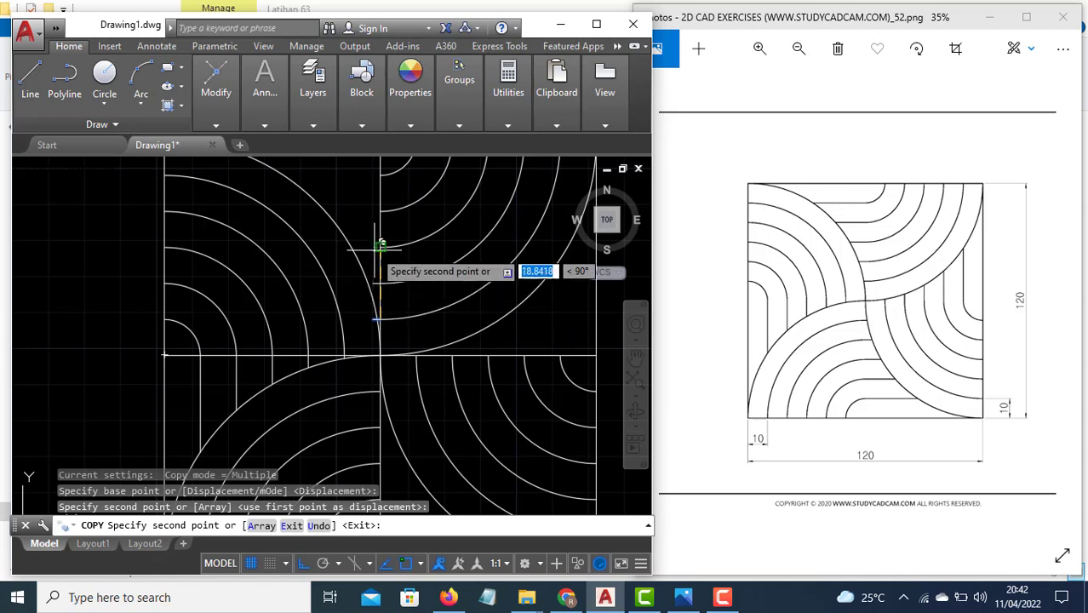
pyautogui.click(384, 184)
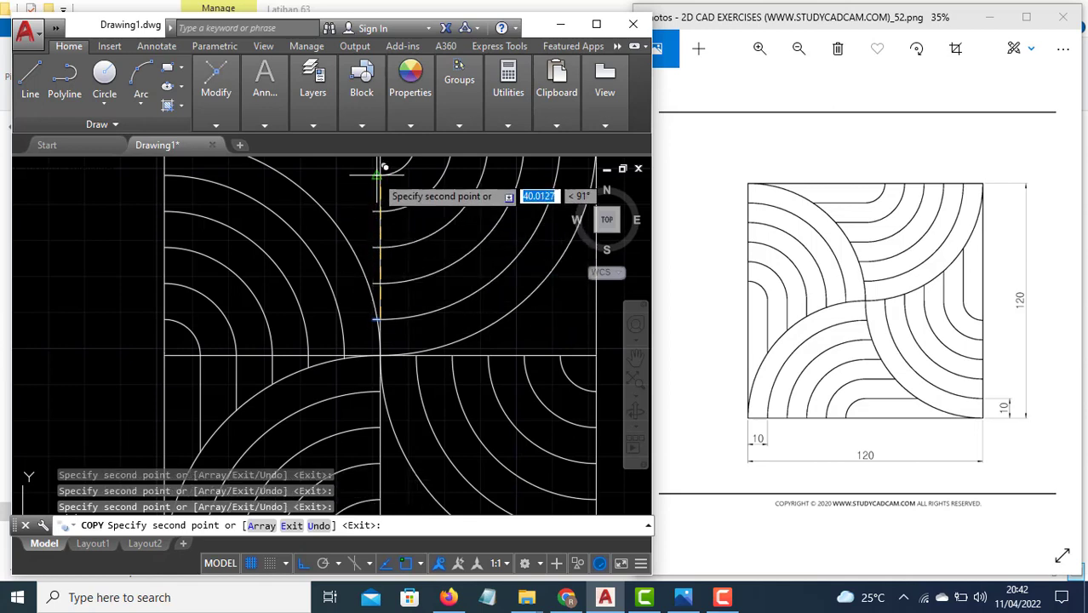
pyautogui.press('Escape')
# Extend the copied connector leftward to meet the large upper-left arc
pyautogui.write('x')
pyautogui.press('Return')
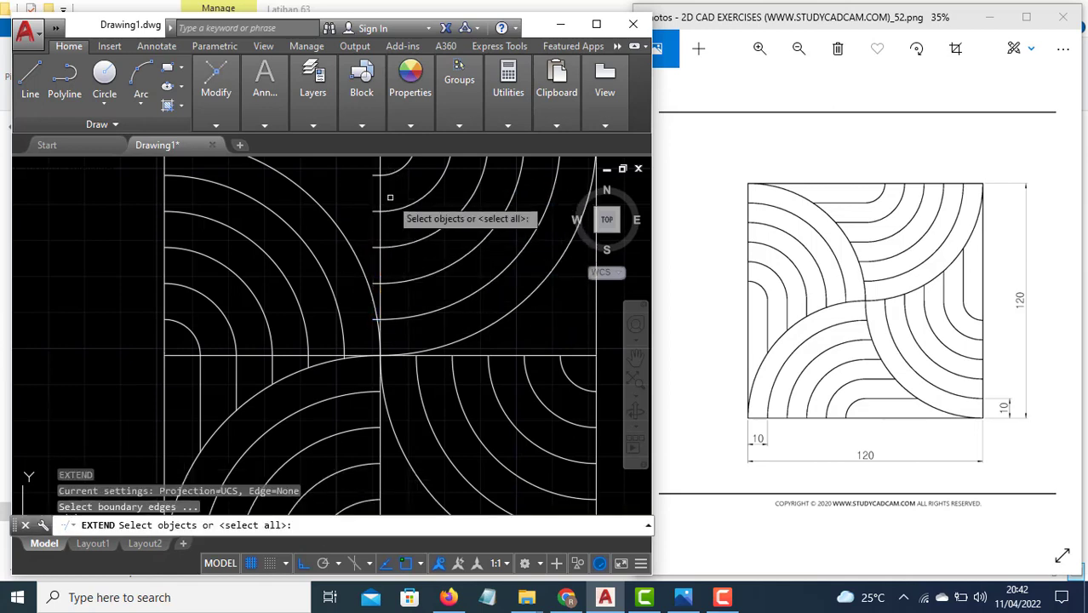
pyautogui.press('Return')
pyautogui.click(375, 211)
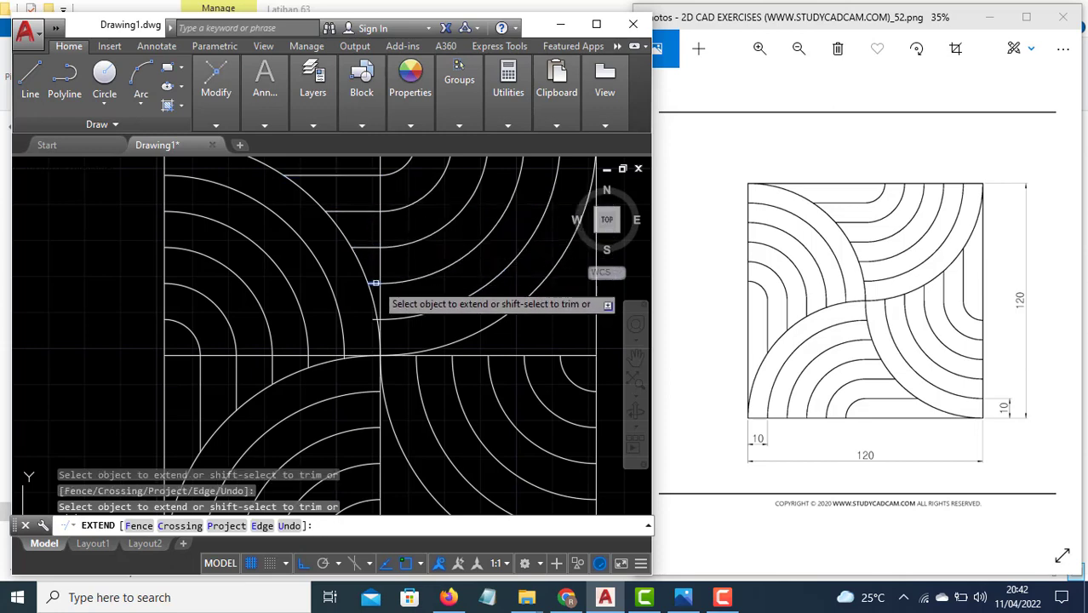
pyautogui.press('Escape')
pyautogui.press('Return')
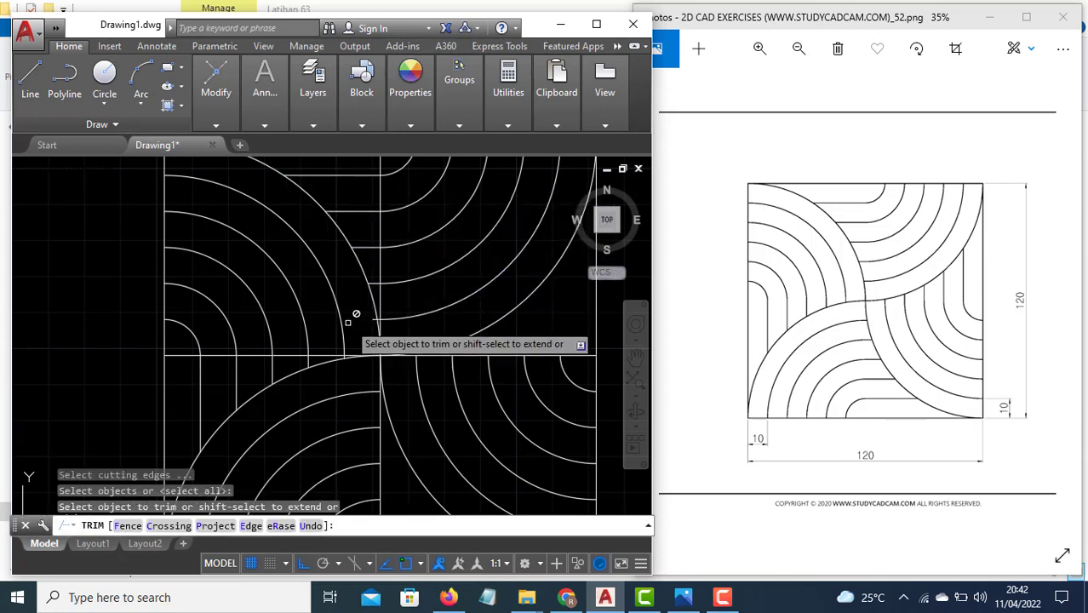
pyautogui.press('Escape')
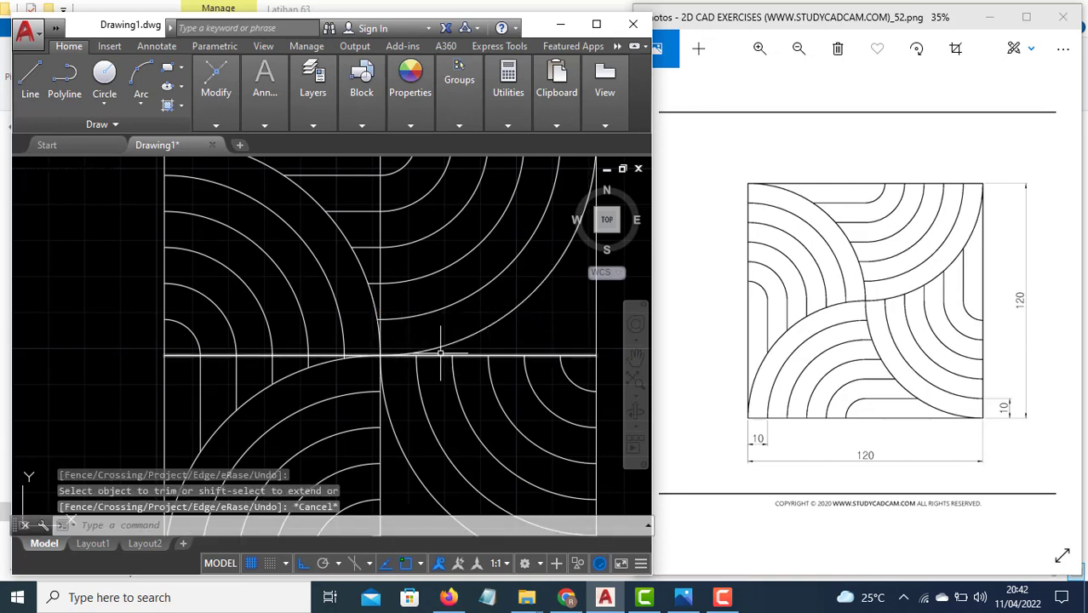
pyautogui.press('Return')
pyautogui.scroll(3, 409, 360)
pyautogui.scroll(2, 409, 359)
# Draw a short vertical line up from the horizontal centre line and select it
pyautogui.click(400, 341)
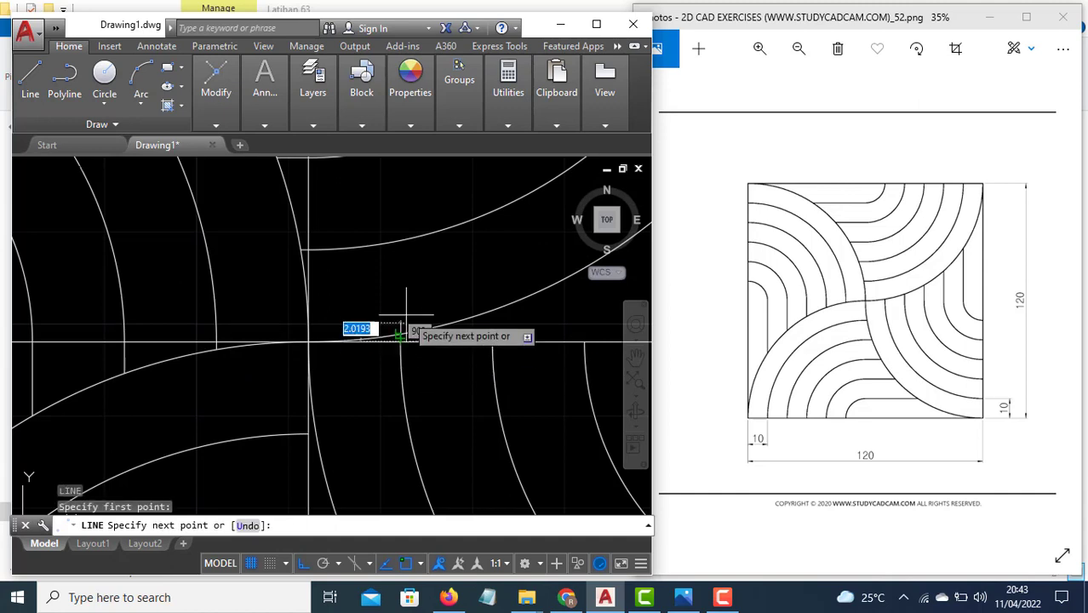
pyautogui.click(406, 314)
pyautogui.press('Escape')
pyautogui.click(394, 316)
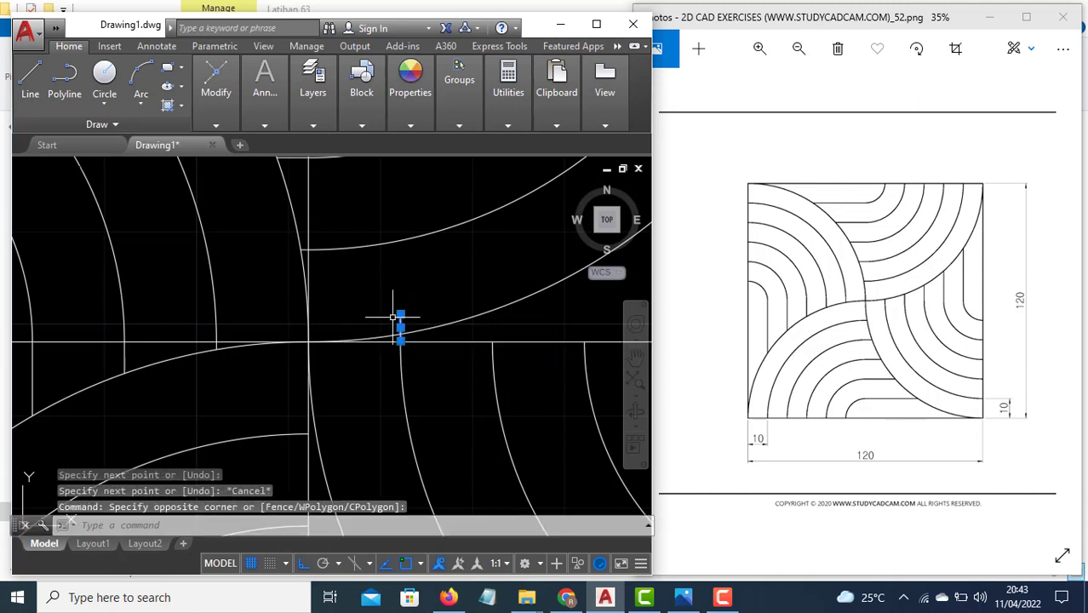
pyautogui.write('co')
# Copy the vertical line four times at 20-unit steps along the centre line
pyautogui.press('Return')
pyautogui.moveTo(462, 291); pyautogui.dragTo(232, 290, button='middle')
pyautogui.click(172, 340)
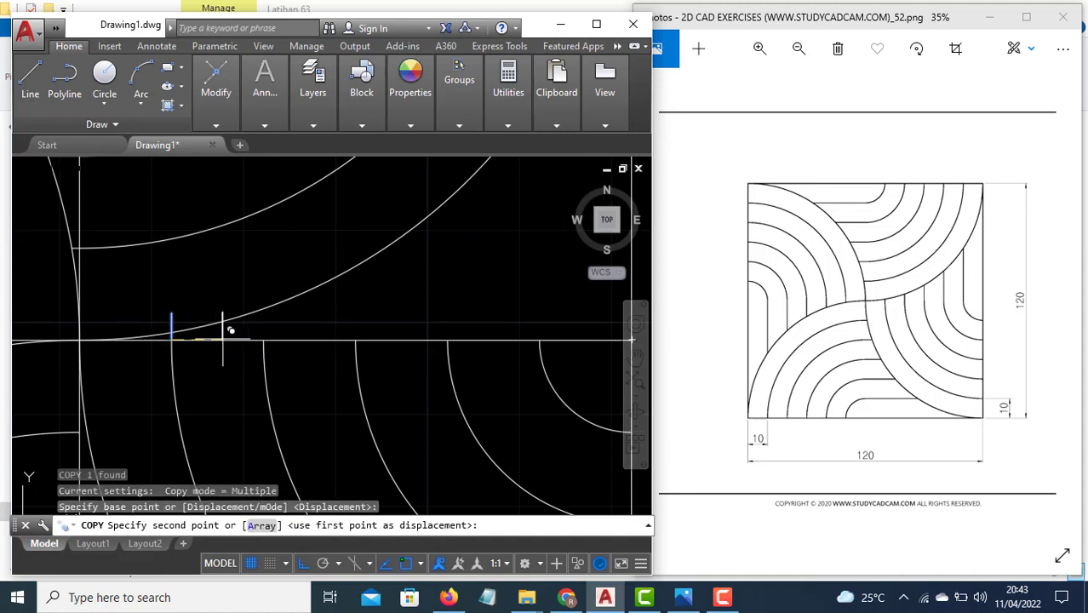
pyautogui.click(264, 338)
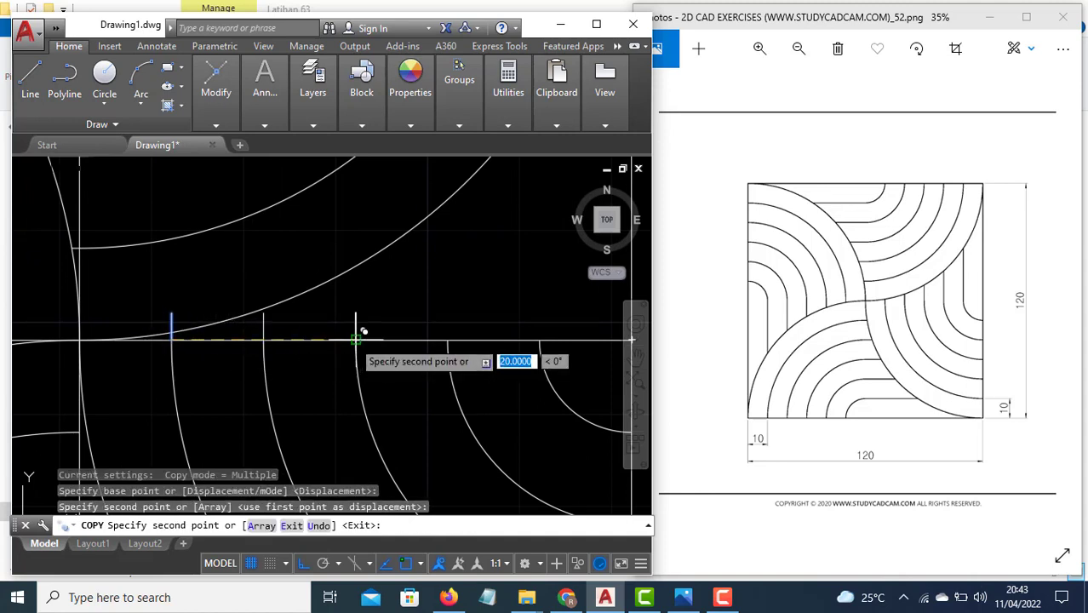
pyautogui.click(356, 340)
pyautogui.click(448, 340)
pyautogui.click(540, 340)
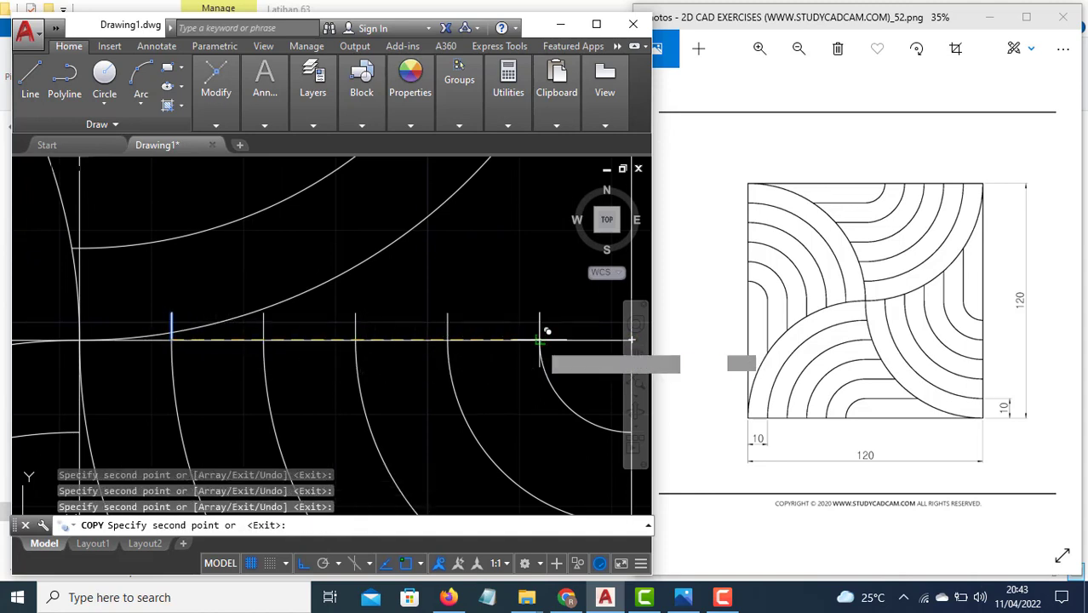
pyautogui.press('Escape')
pyautogui.write('EX')
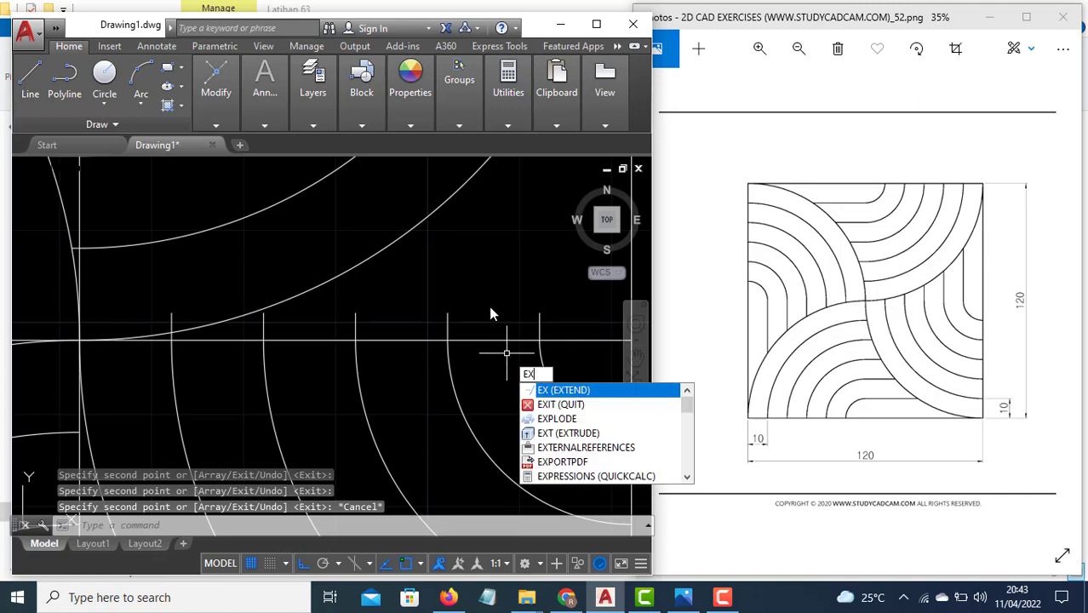
# Extend the four vertical copies up to their arcs; a trim is started and cancelled
pyautogui.press('Return')
pyautogui.press('Return')
pyautogui.click(540, 324)
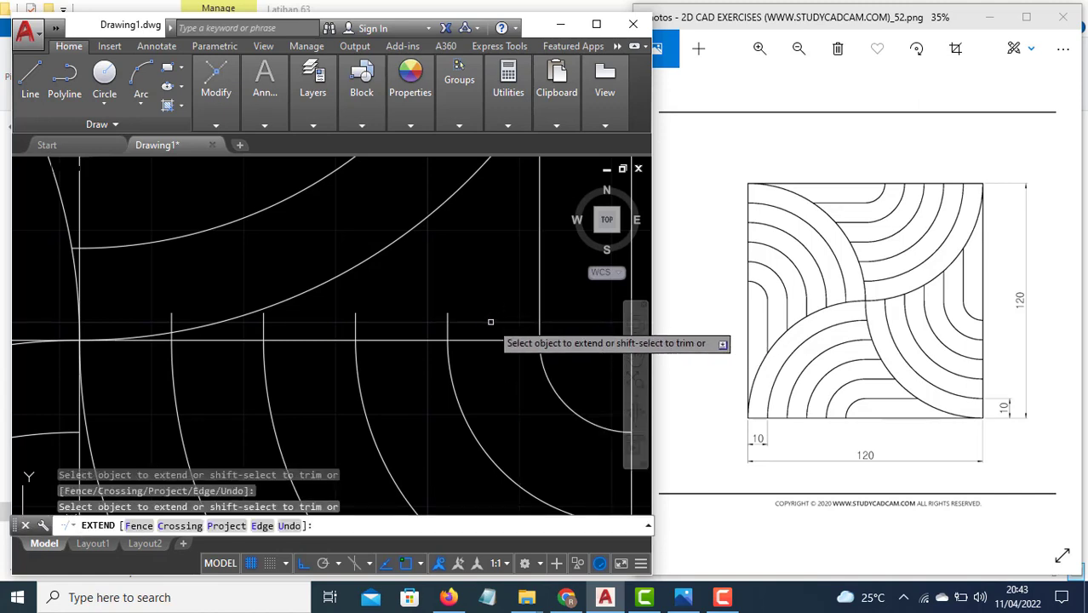
pyautogui.click(449, 329)
pyautogui.click(356, 324)
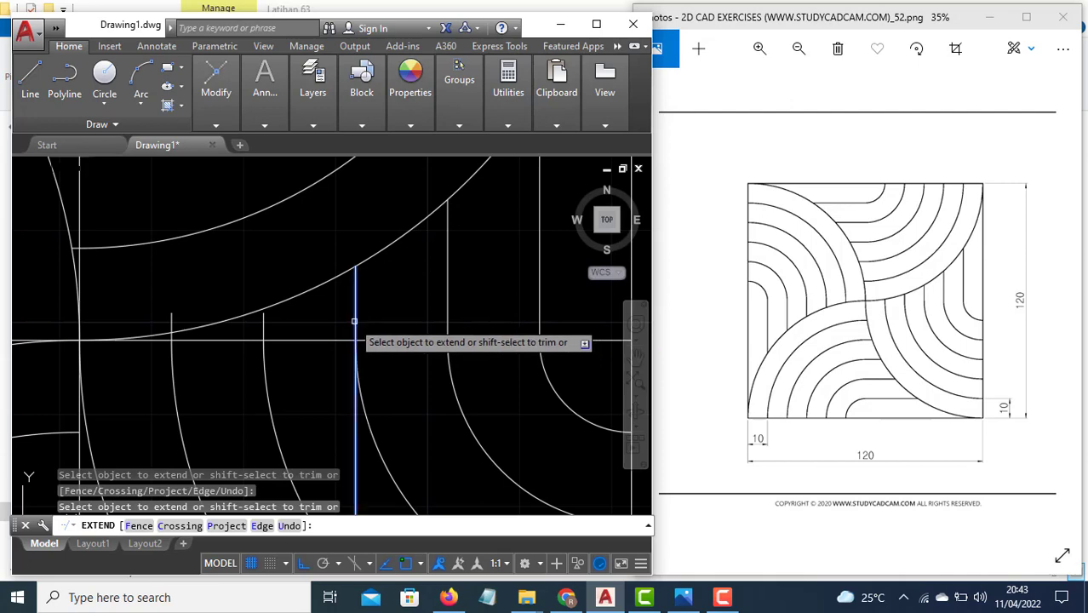
pyautogui.click(263, 323)
pyautogui.press('Escape')
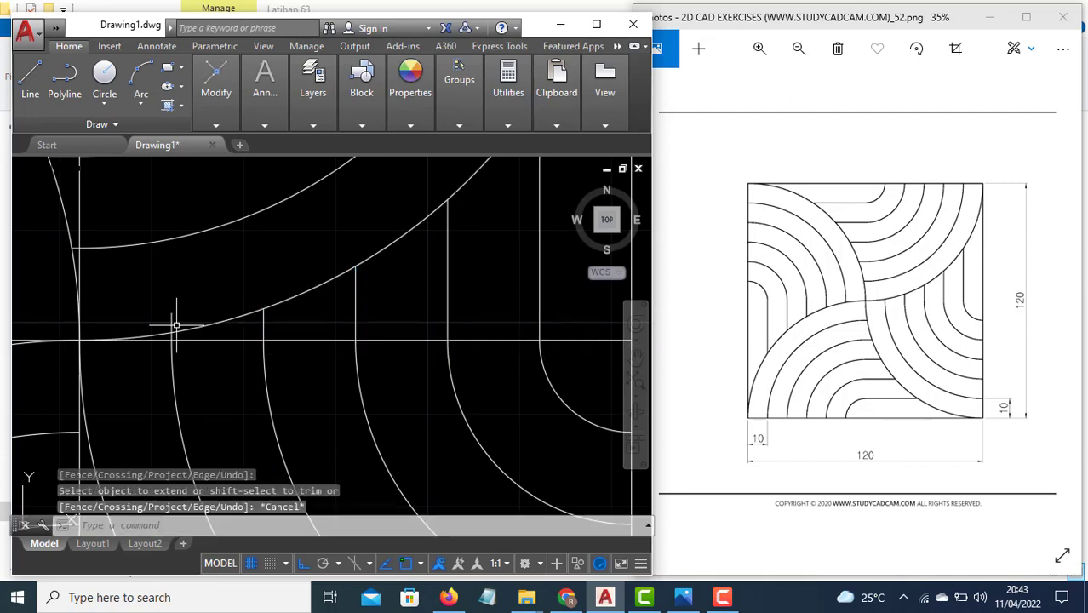
pyautogui.write('tr')
pyautogui.press('Return')
pyautogui.press('Return')
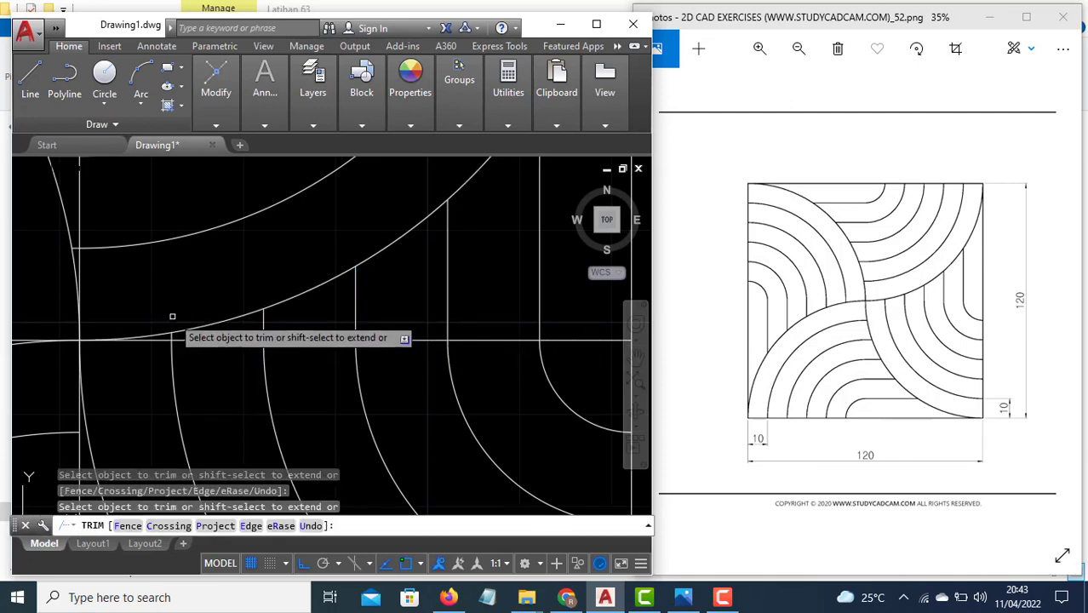
pyautogui.scroll(-3, 340, 328)
pyautogui.scroll(-2, 364, 287)
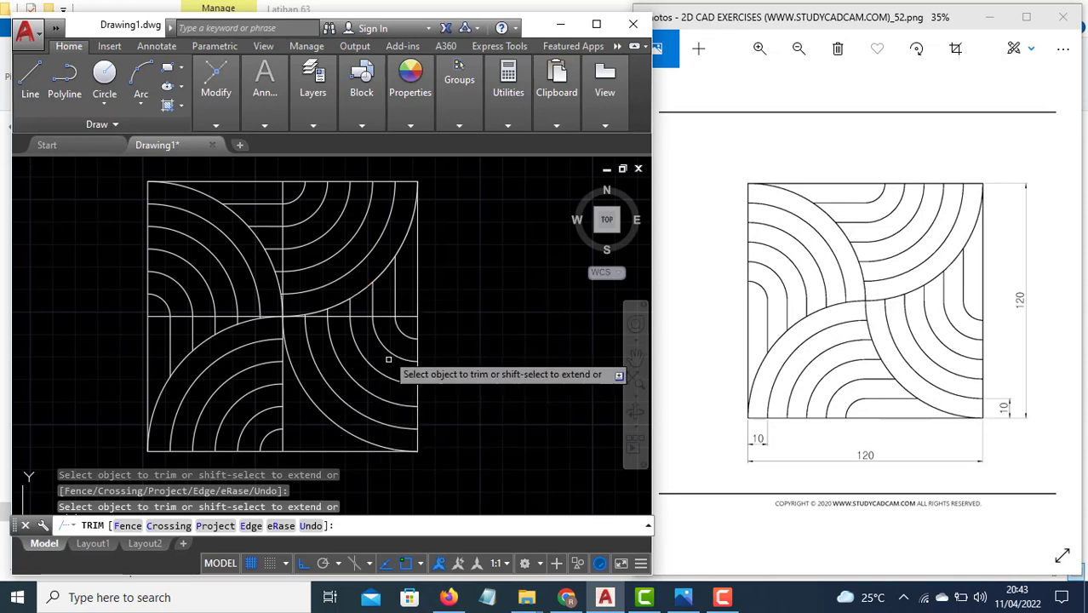
pyautogui.scroll(2, 307, 436)
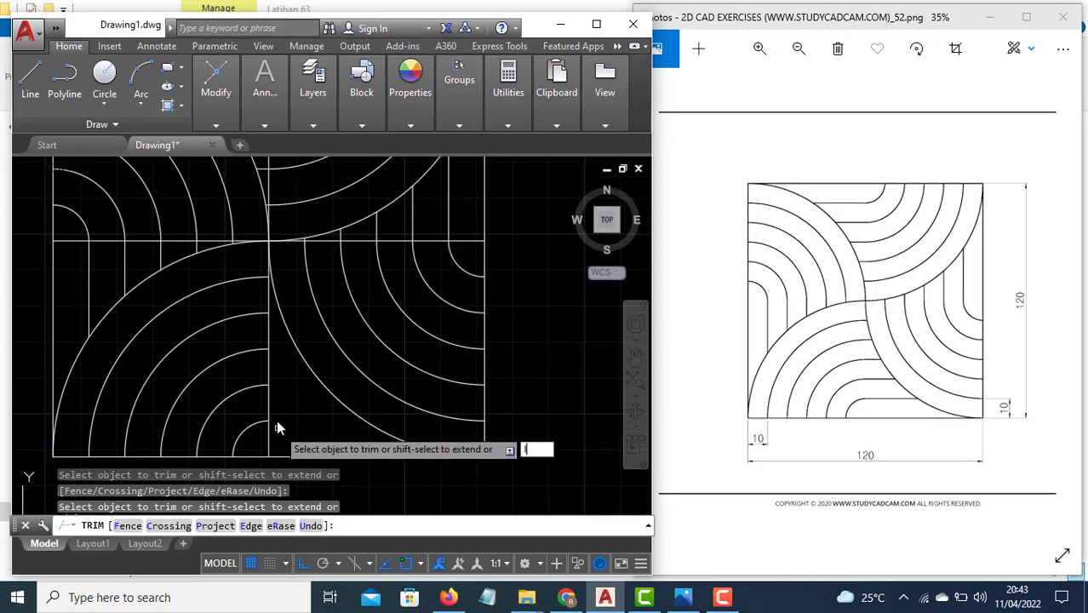
pyautogui.press('Escape')
# Draw a short horizontal connector on the divider and select it
pyautogui.write('l')
pyautogui.press('Return')
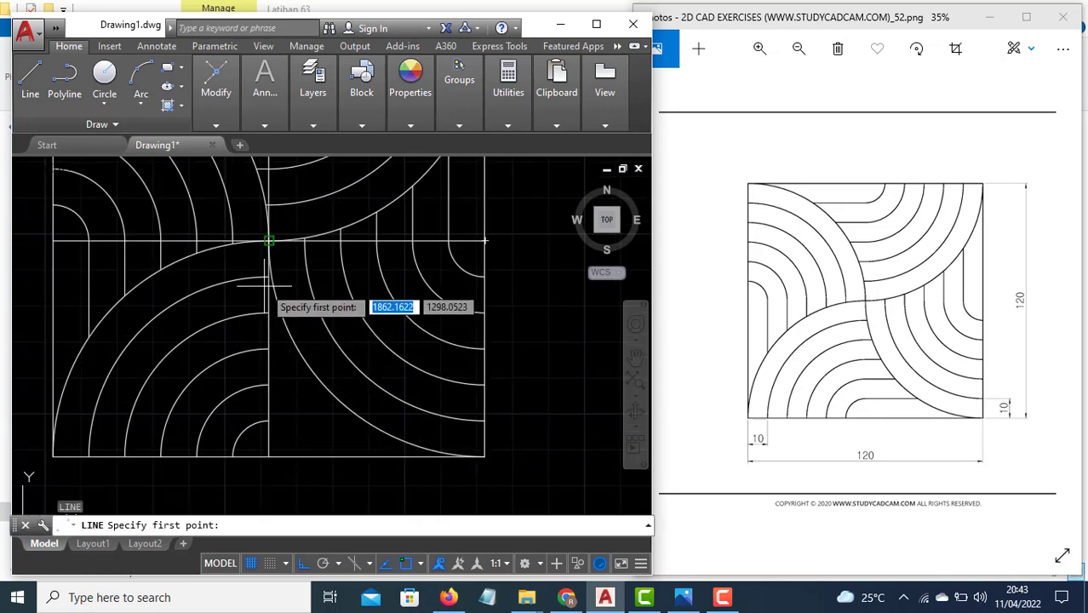
pyautogui.click(267, 276)
pyautogui.scroll(4, 266, 276)
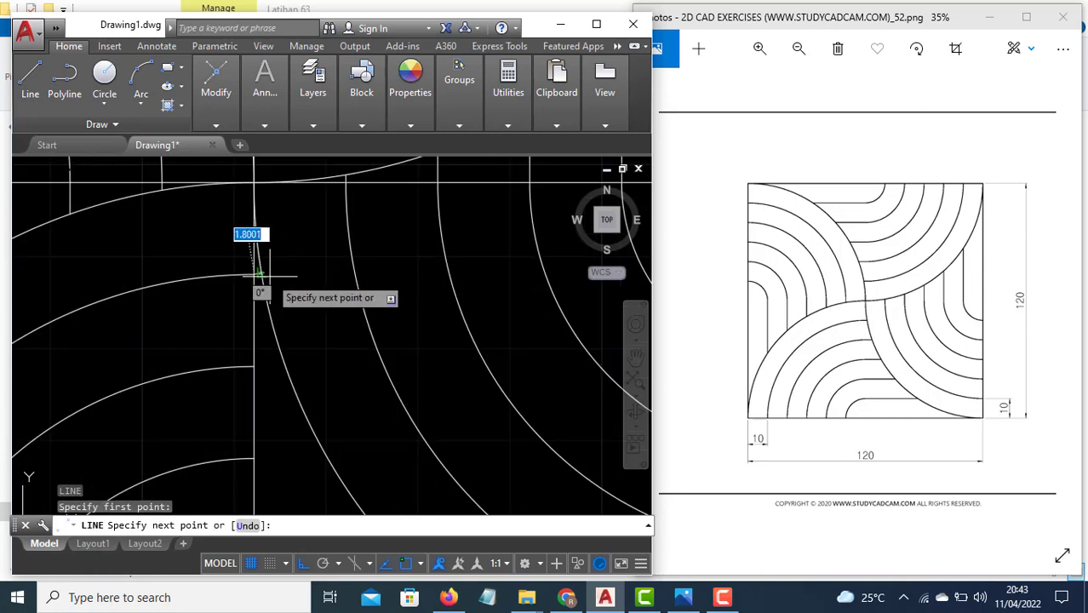
pyautogui.click(274, 275)
pyautogui.press('Escape')
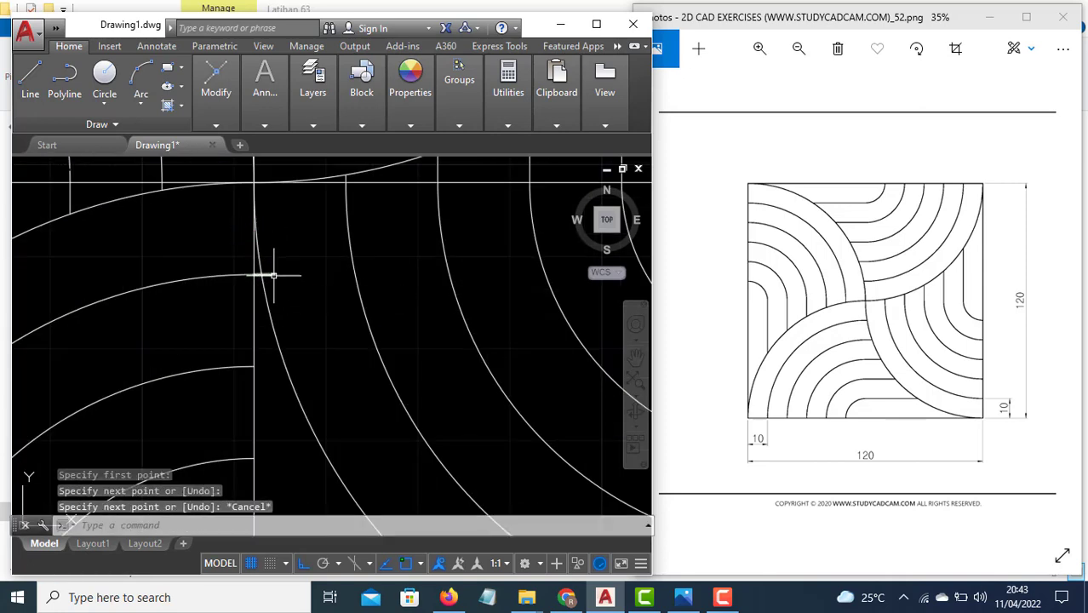
pyautogui.click(270, 274)
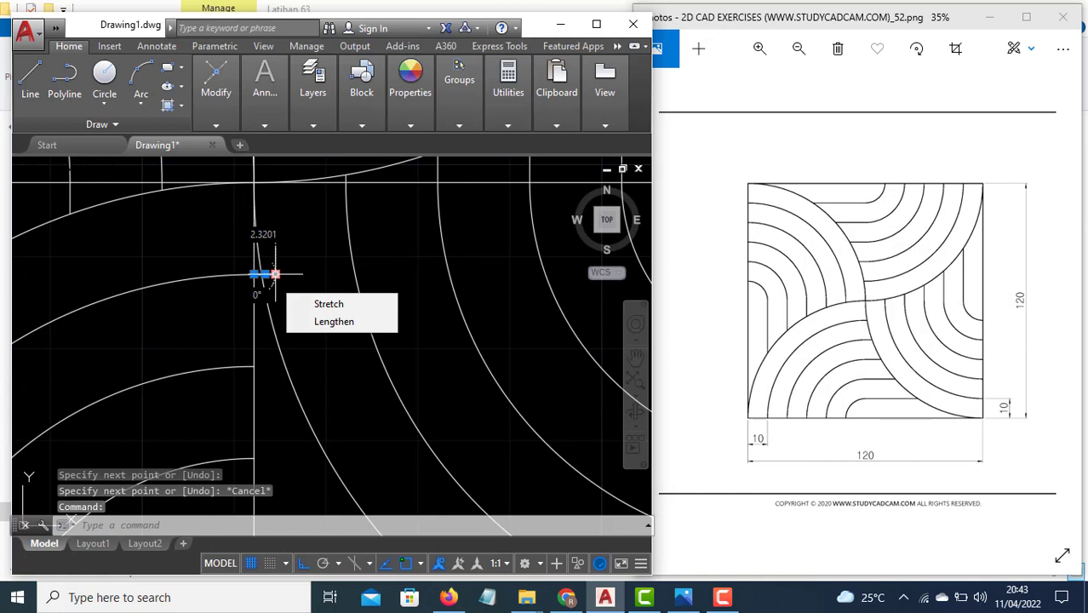
pyautogui.write('co')
# Copy the connector to two positions lower down the divider
pyautogui.press('Return')
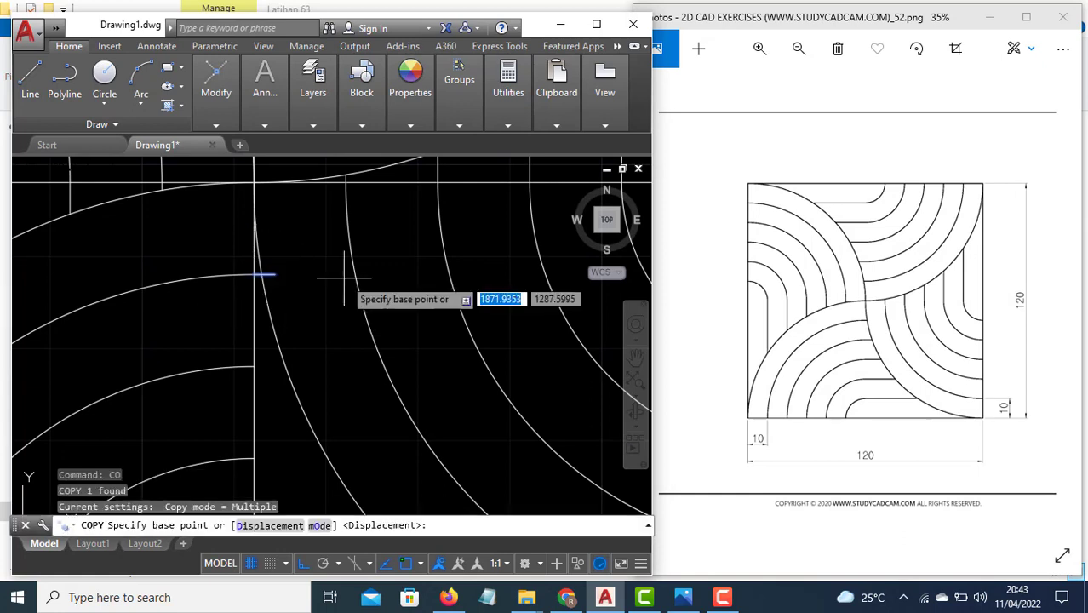
pyautogui.click(255, 274)
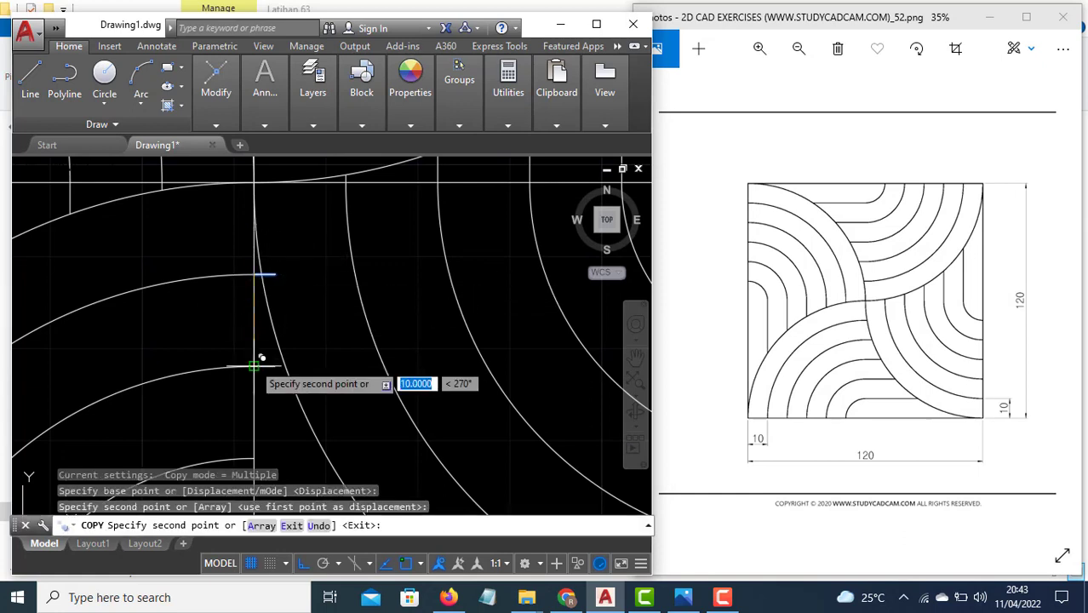
pyautogui.click(256, 366)
pyautogui.scroll(-4, 272, 301)
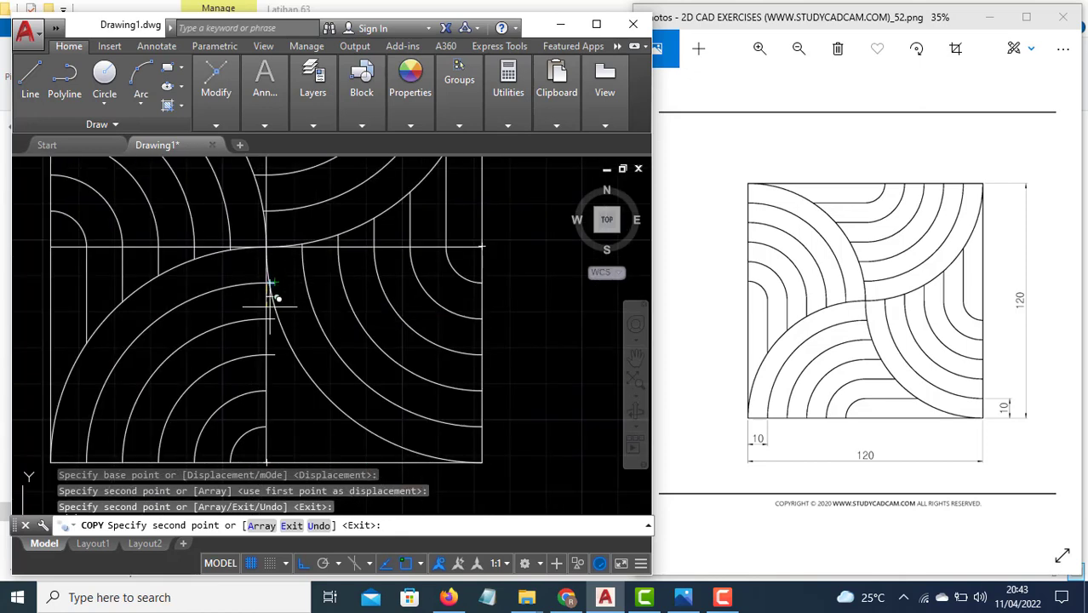
pyautogui.click(268, 391)
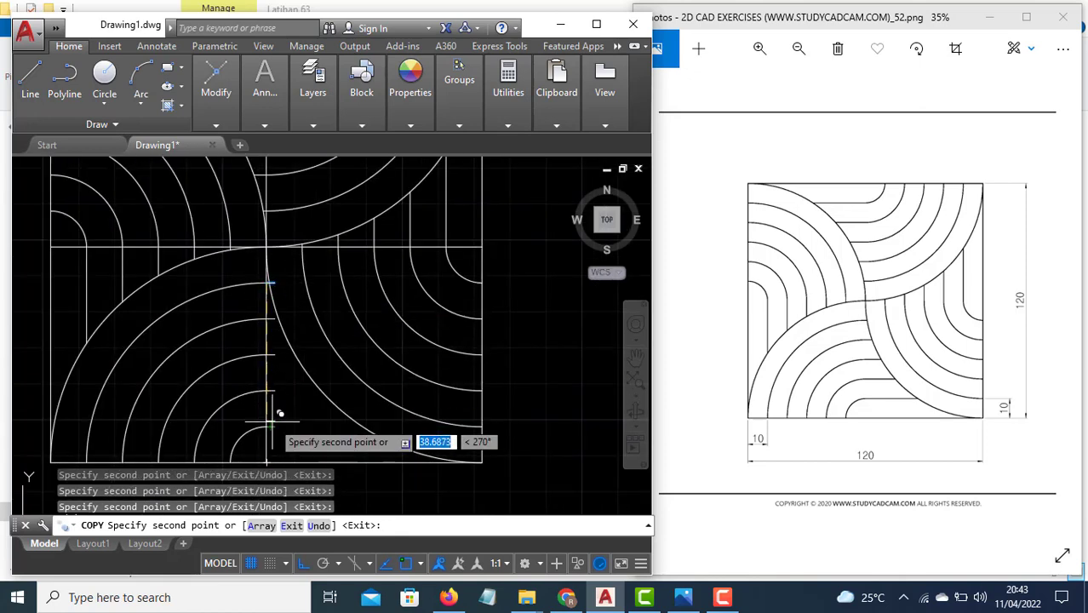
pyautogui.press('Escape')
# Extend the lower connector copy right to the next arc
pyautogui.write('x')
pyautogui.press('Return')
pyautogui.press('Return')
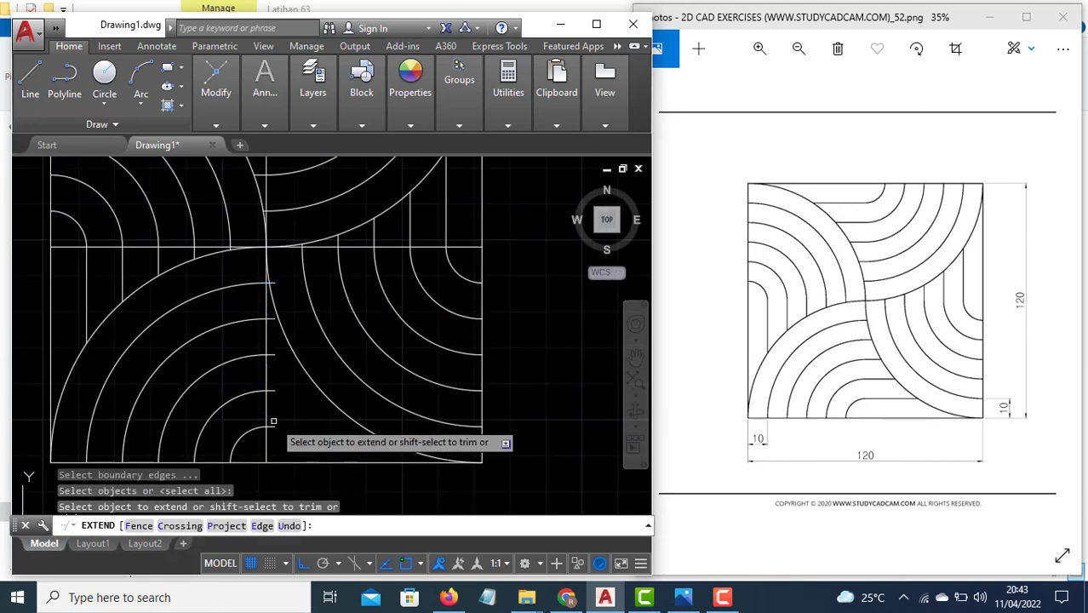
pyautogui.click(274, 392)
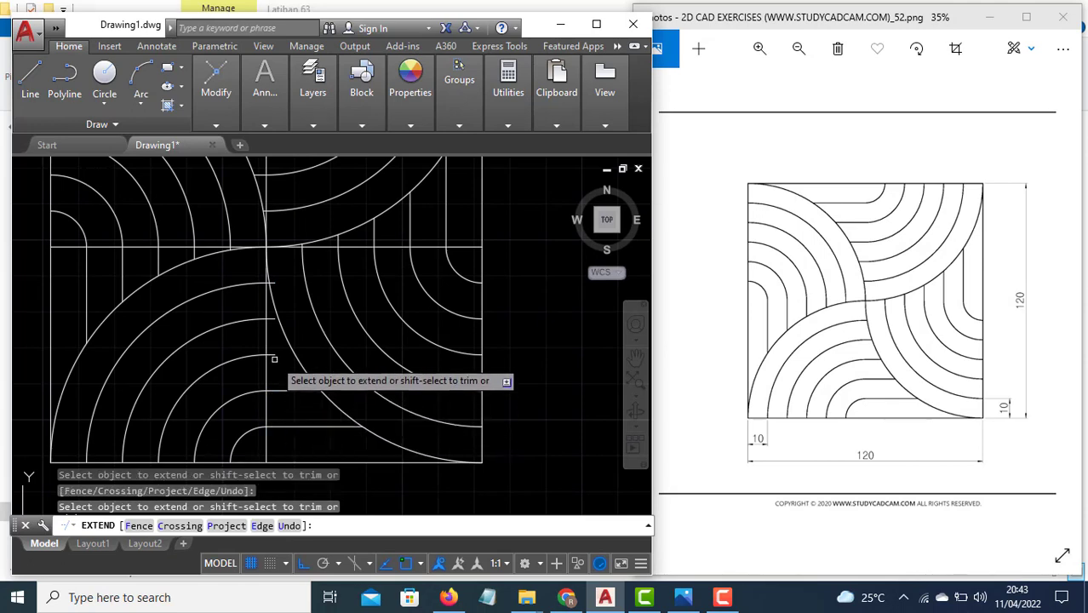
pyautogui.press('Escape')
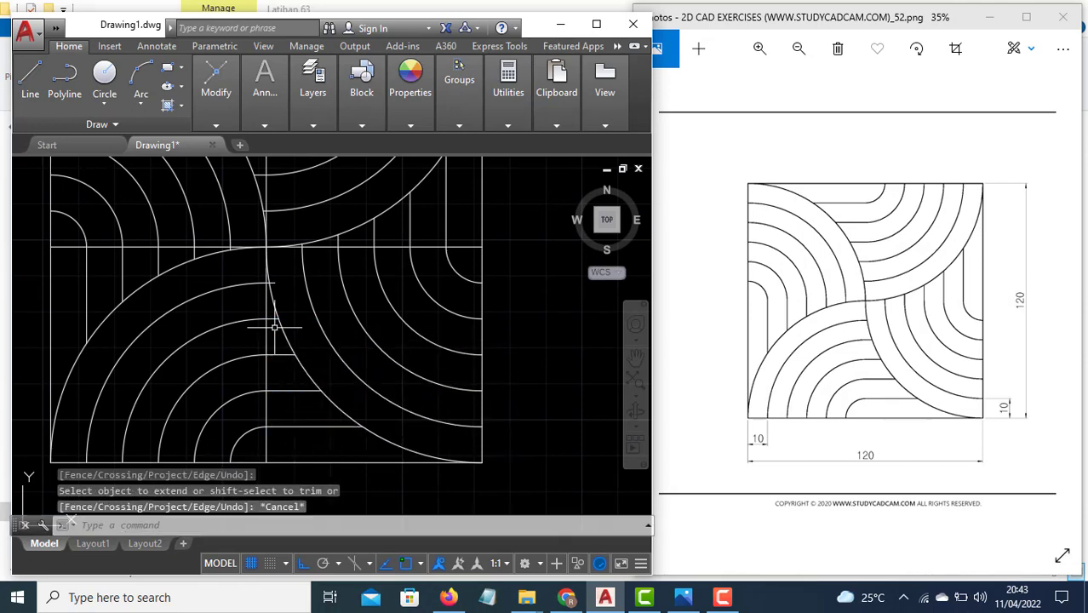
pyautogui.write('tr')
pyautogui.press('Return')
pyautogui.press('Return')
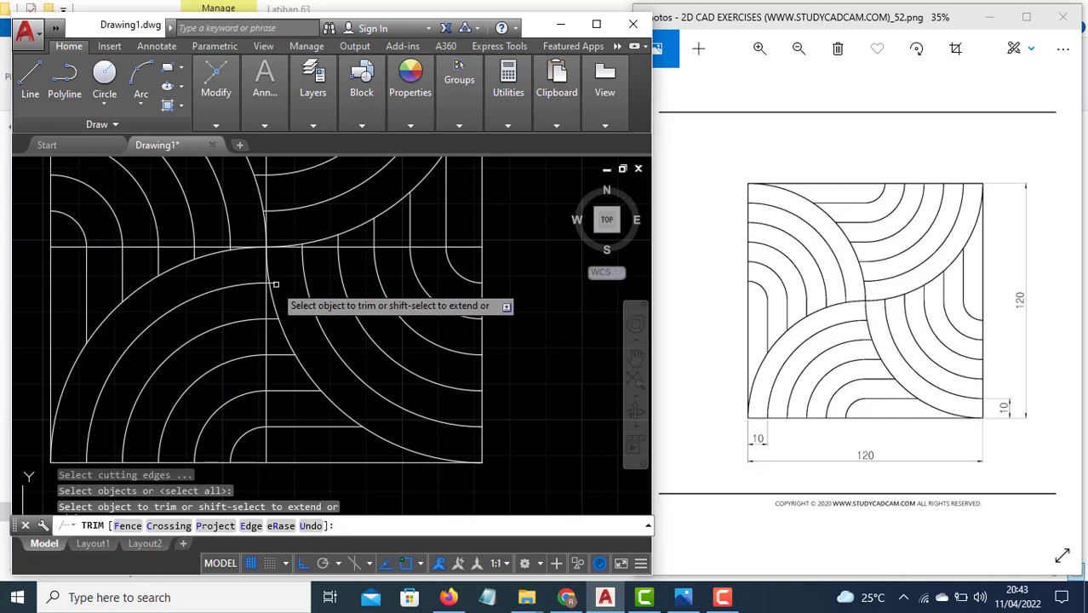
pyautogui.press('Escape')
# Erase the central horizontal and vertical construction lines
pyautogui.click(327, 249)
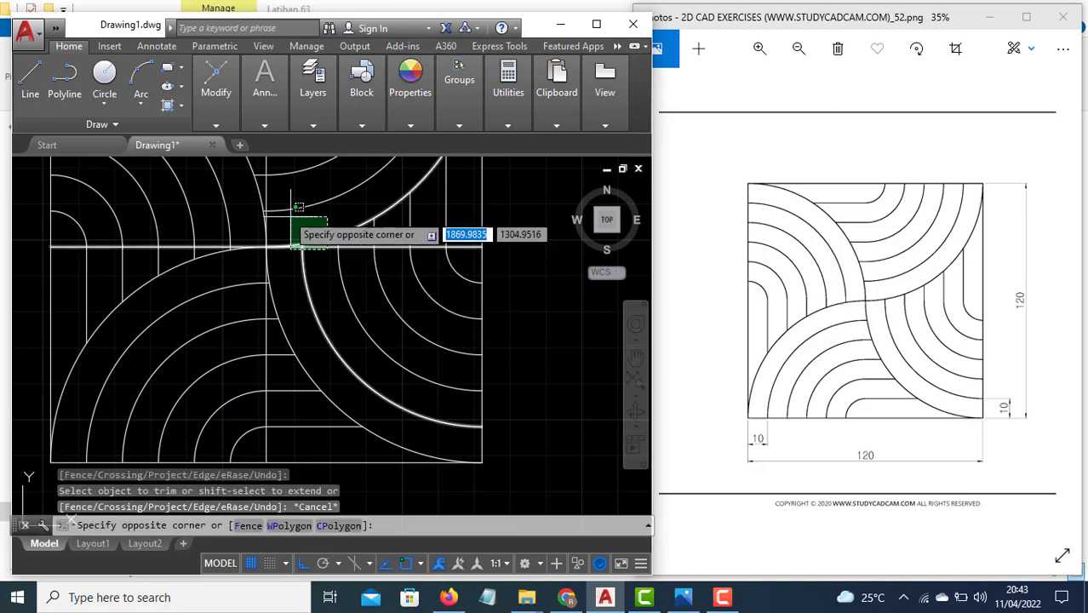
pyautogui.click(324, 245)
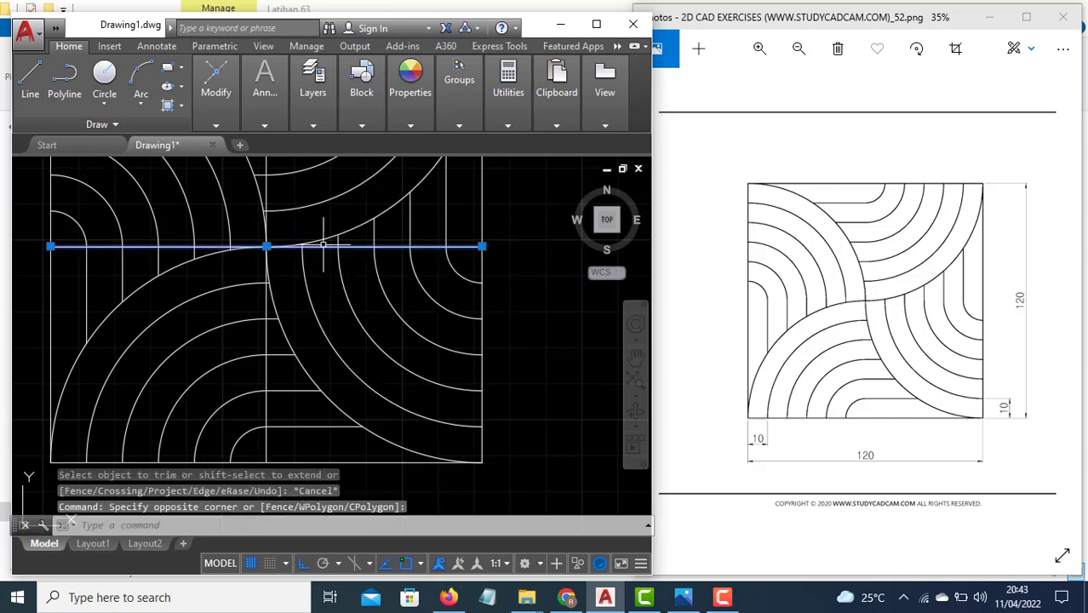
pyautogui.click(268, 191)
pyautogui.press('Return')
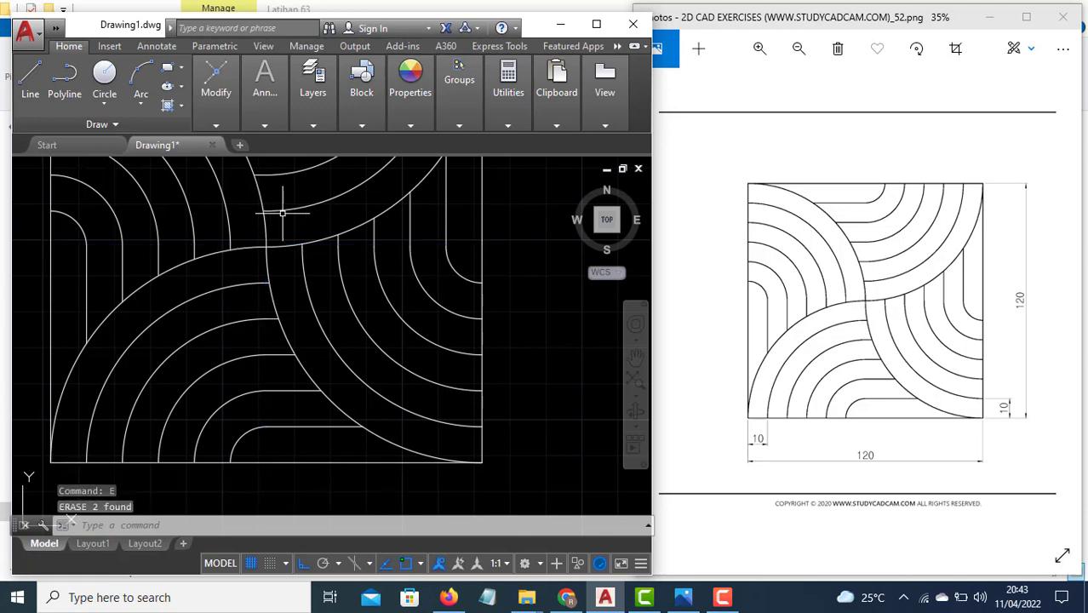
pyautogui.scroll(-2, 348, 360)
pyautogui.scroll(-3, 371, 380)
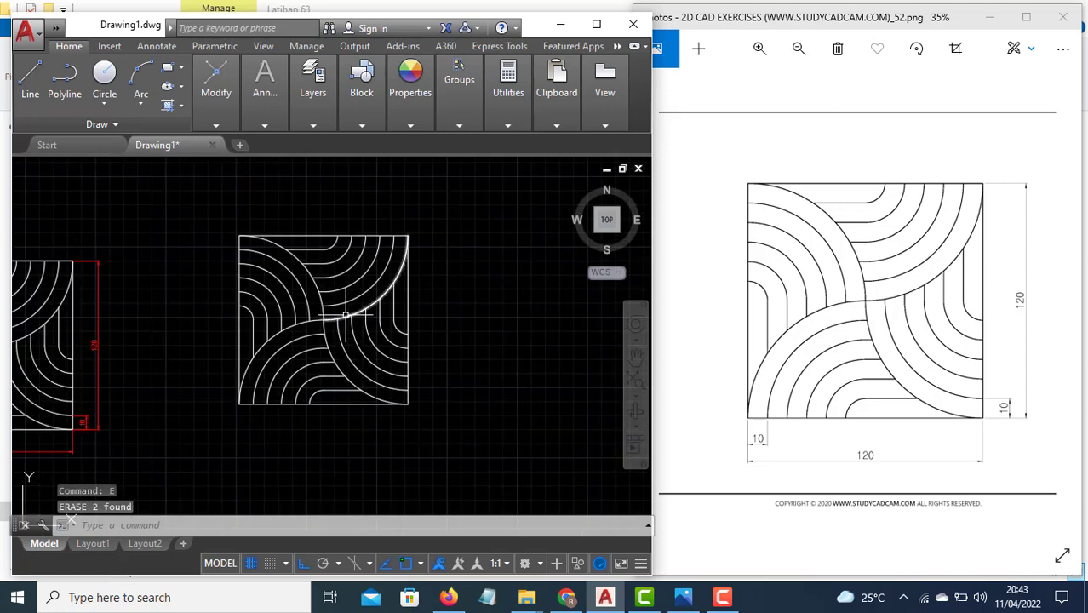
pyautogui.scroll(2, 345, 315)
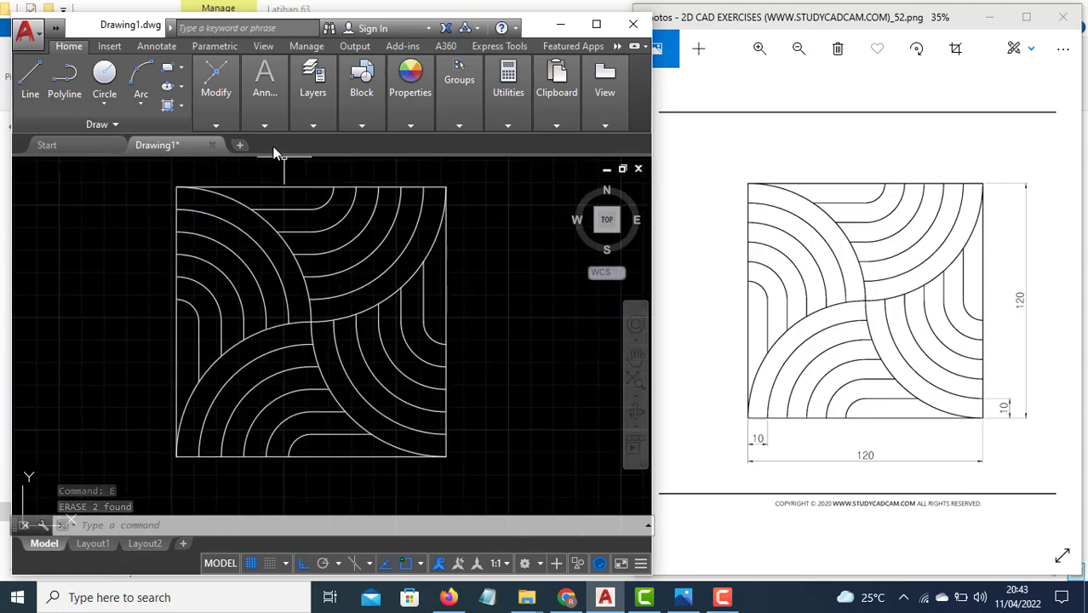
pyautogui.click(259, 127)
# Add linear dimensions 10 and 120 along the bottom edge of the square
pyautogui.click(355, 145)
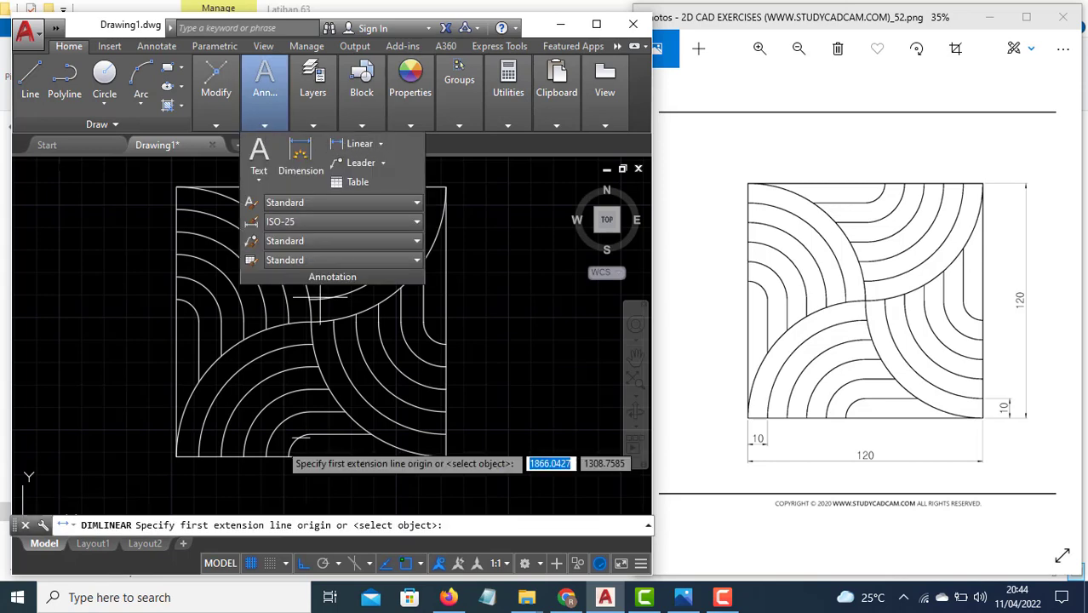
pyautogui.click(177, 457)
pyautogui.click(198, 457)
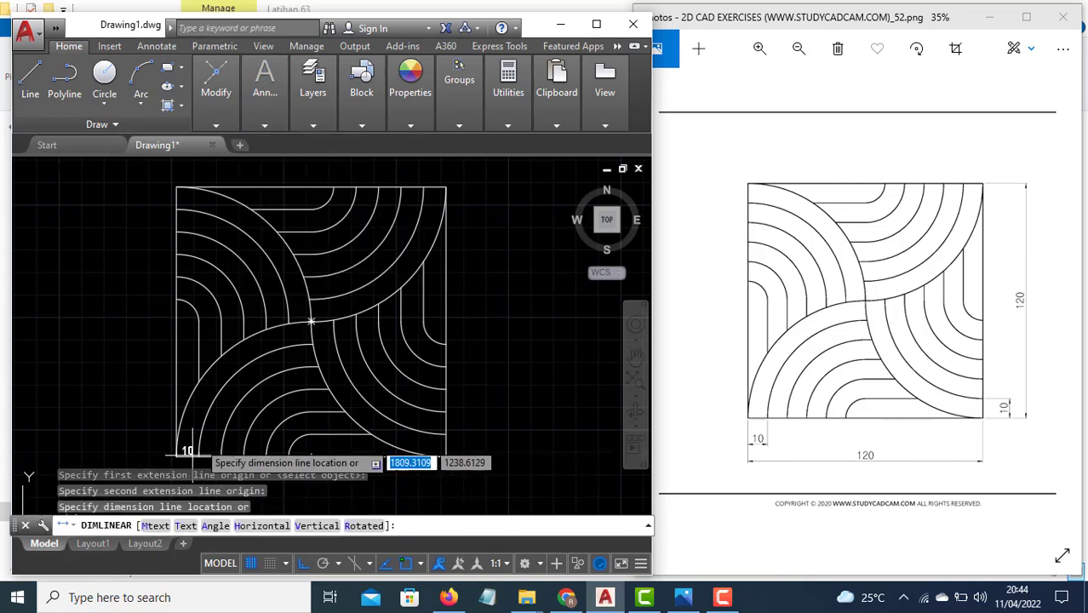
pyautogui.moveTo(198, 486); pyautogui.dragTo(204, 456, button='middle')
pyautogui.click(195, 440)
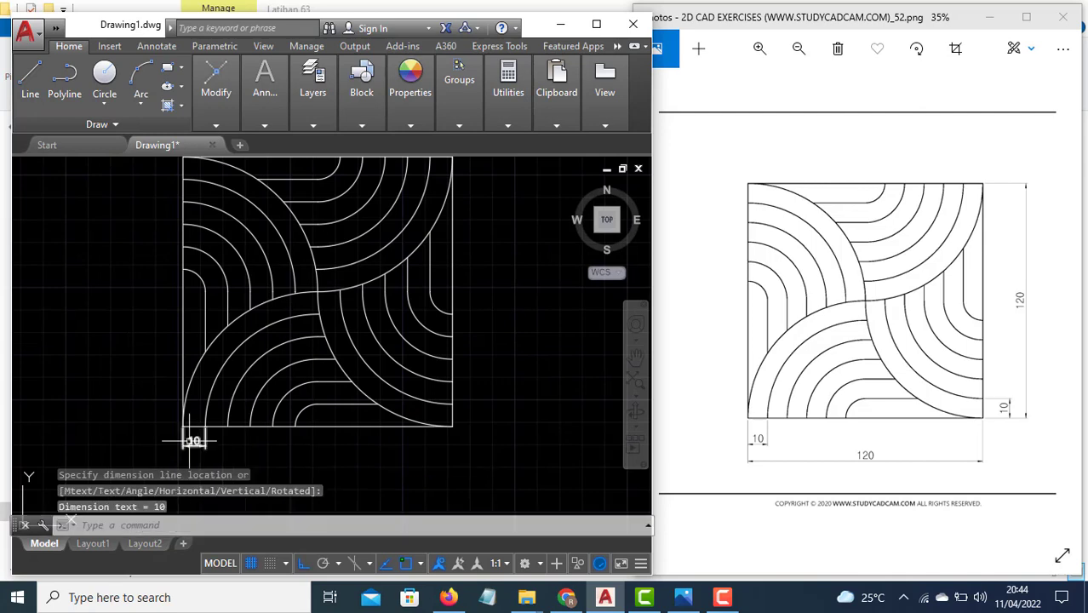
pyautogui.press('Return')
pyautogui.click(183, 426)
pyautogui.click(452, 426)
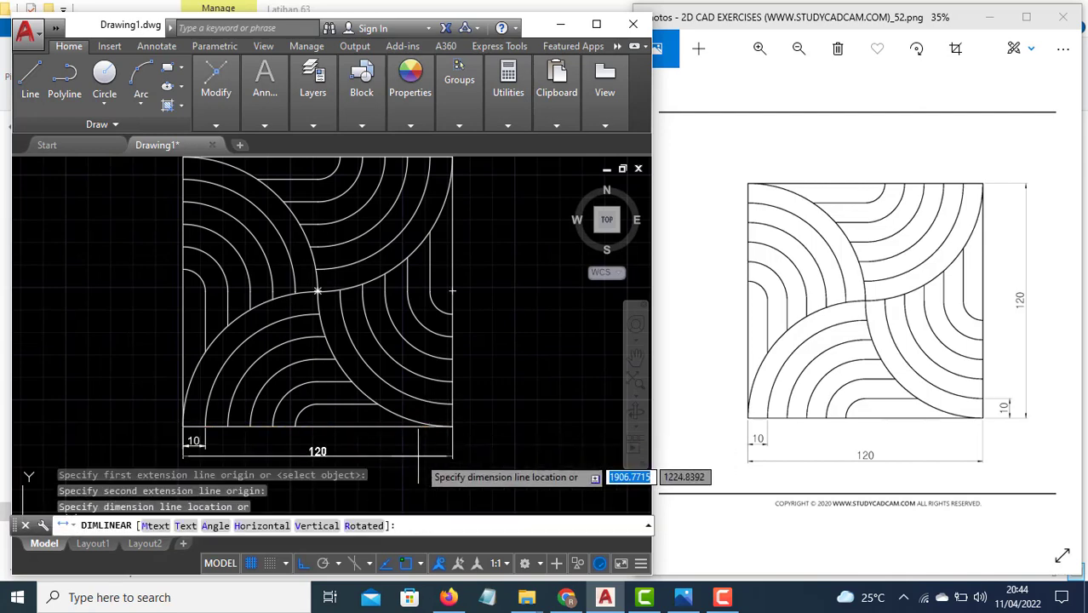
pyautogui.click(417, 459)
# Add vertical linear dimensions 10 and 120 up the right side
pyautogui.press('Return')
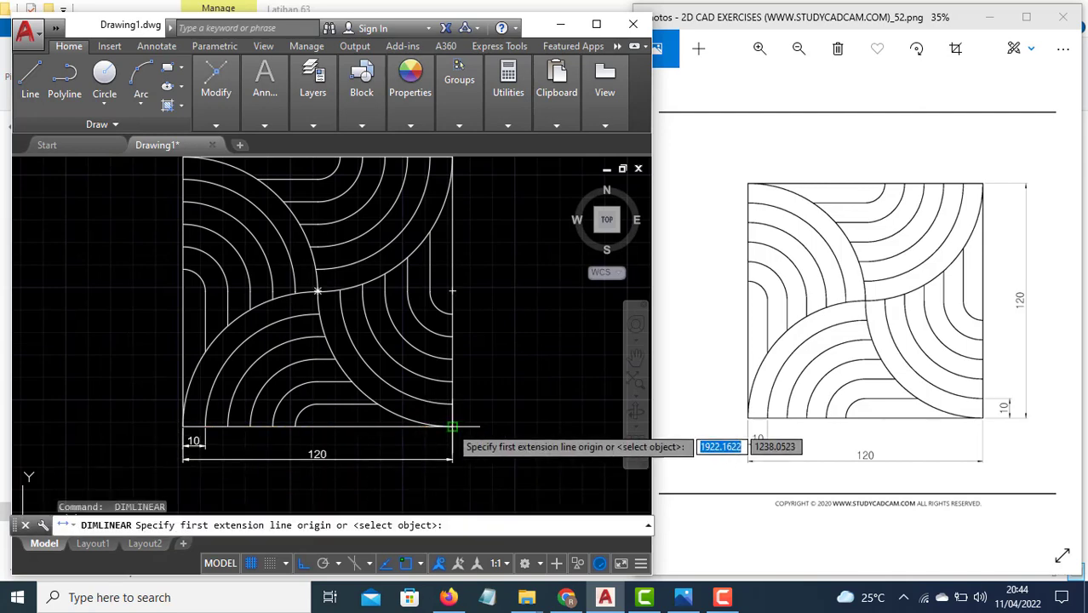
pyautogui.click(452, 426)
pyautogui.click(452, 404)
pyautogui.click(471, 414)
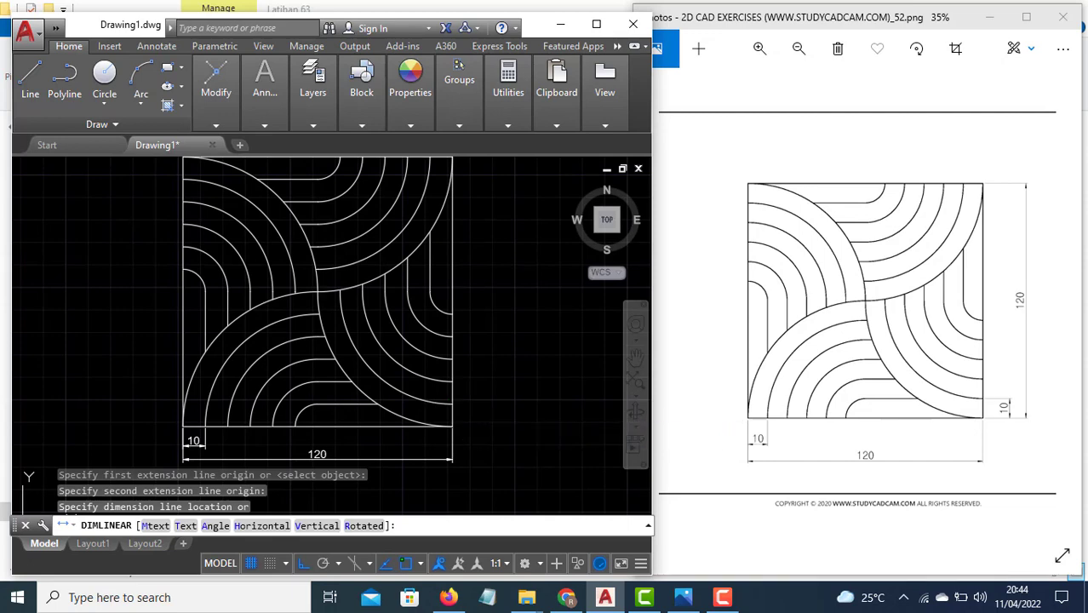
pyautogui.press('Return')
pyautogui.click(450, 426)
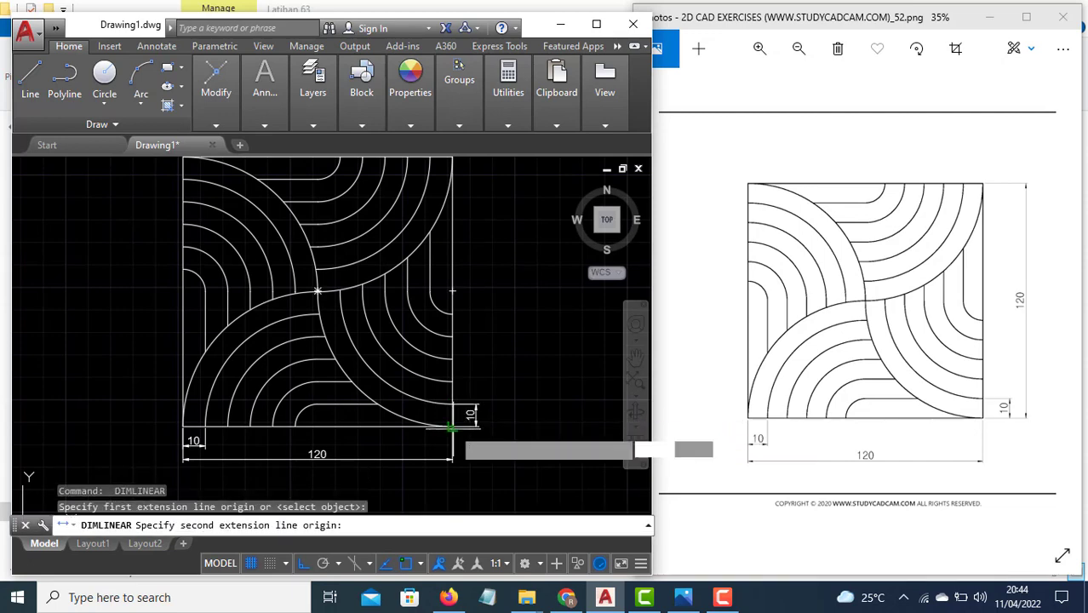
pyautogui.click(453, 157)
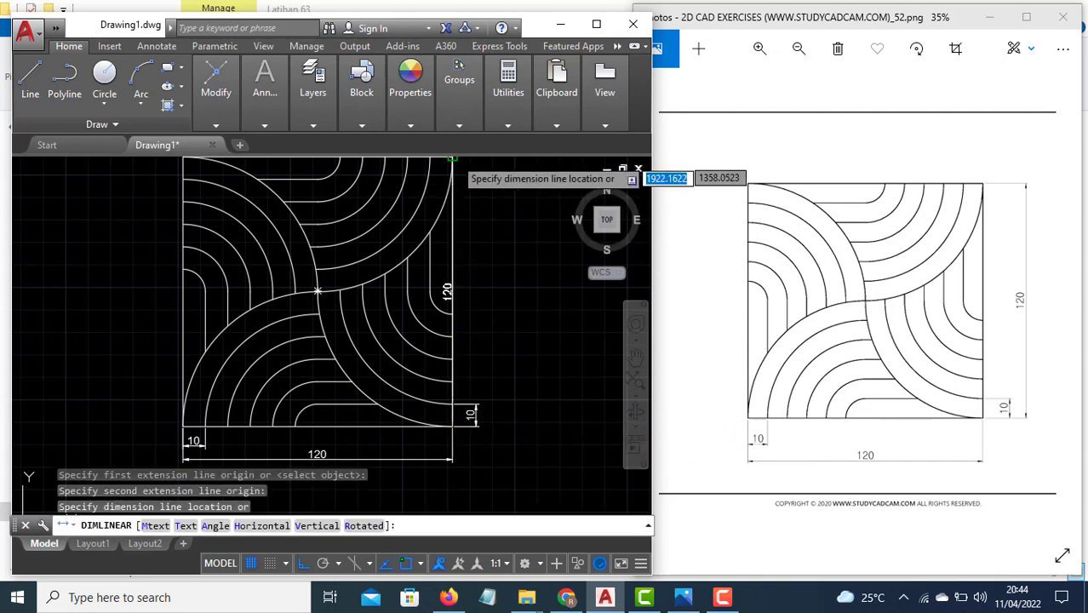
pyautogui.click(496, 213)
pyautogui.press('Escape')
# Set the vertical 120 dimension's colour to Red
pyautogui.click(494, 348)
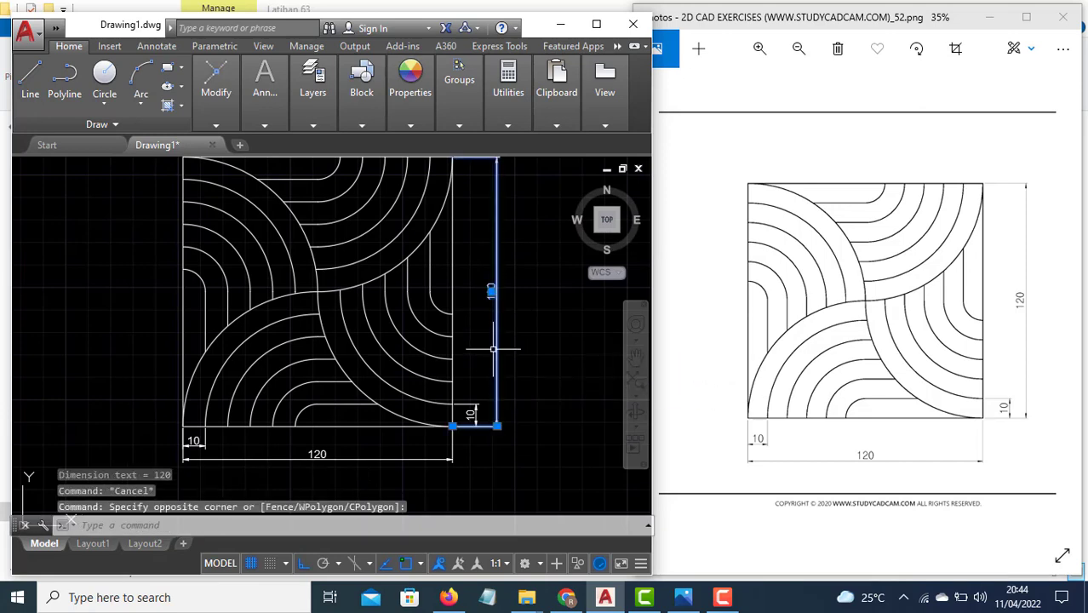
pyautogui.click(410, 125)
pyautogui.click(503, 146)
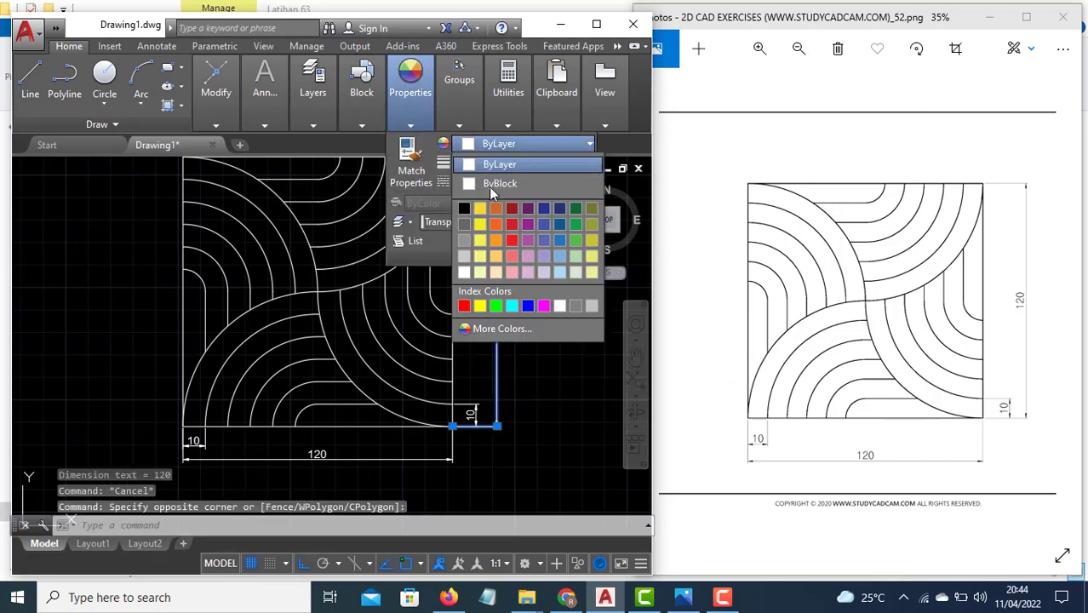
pyautogui.click(467, 304)
pyautogui.write('ma')
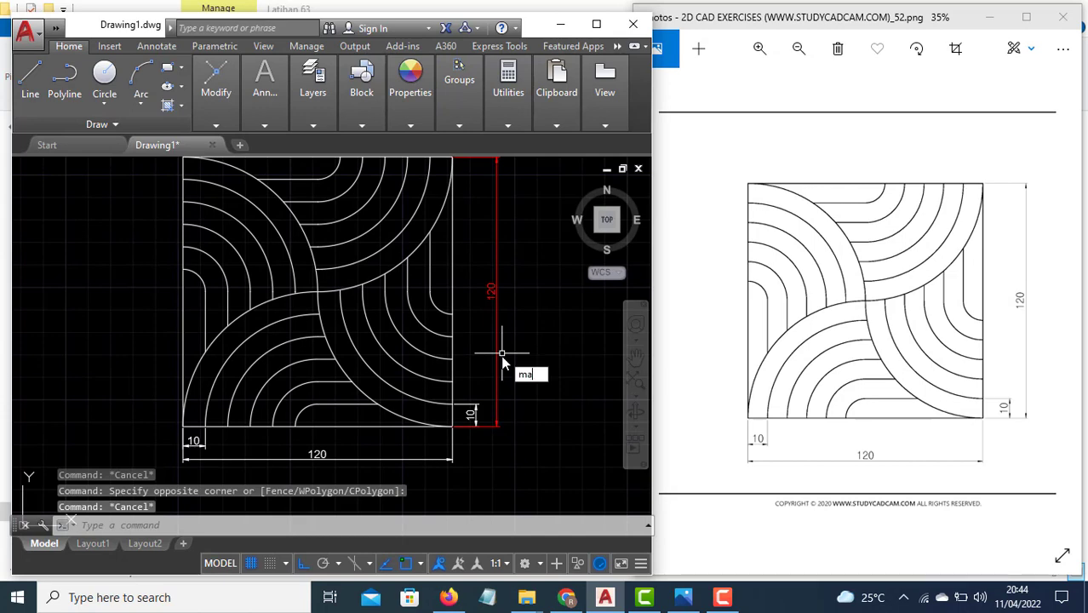
# Match the red colour onto the vertical 10 and bottom 10 and 120 dimensions
pyautogui.press('Return')
pyautogui.click(497, 314)
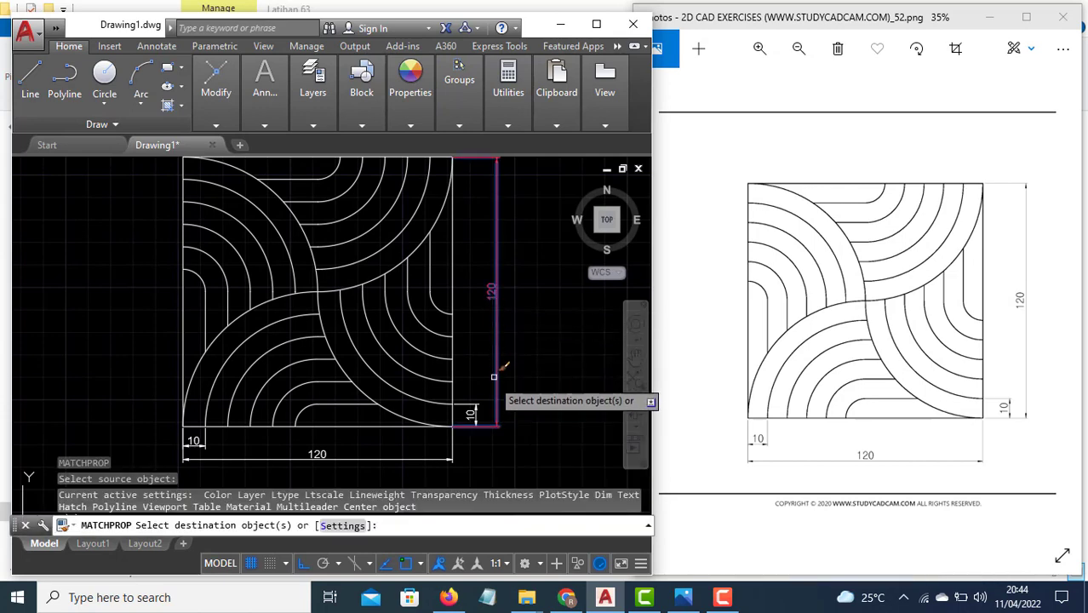
pyautogui.click(474, 412)
pyautogui.click(461, 458)
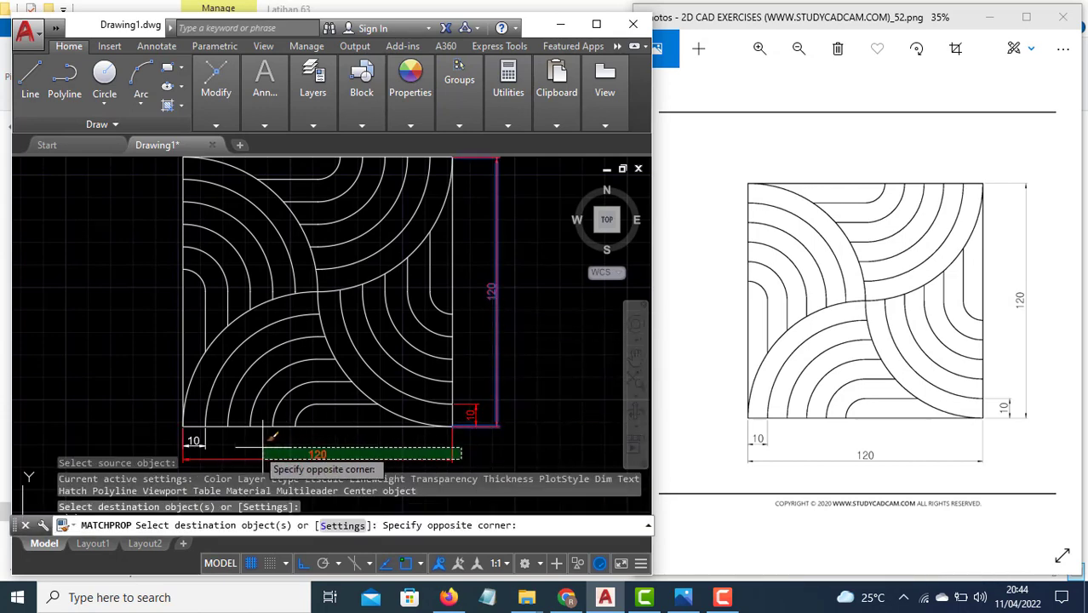
pyautogui.click(205, 443)
pyautogui.press('Escape')
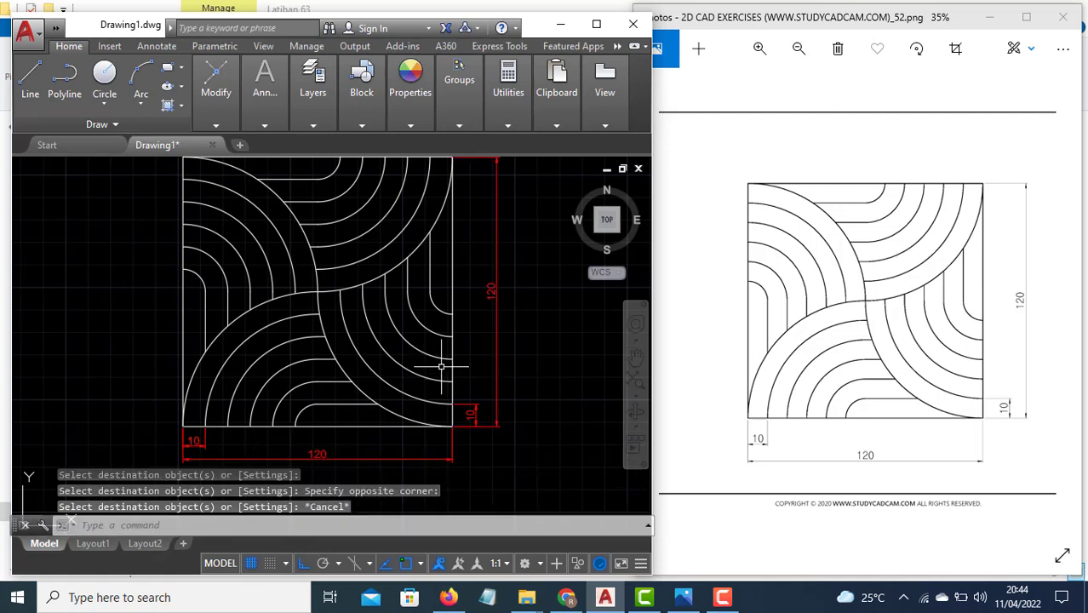
pyautogui.moveTo(388, 298); pyautogui.dragTo(388, 313, button='middle')
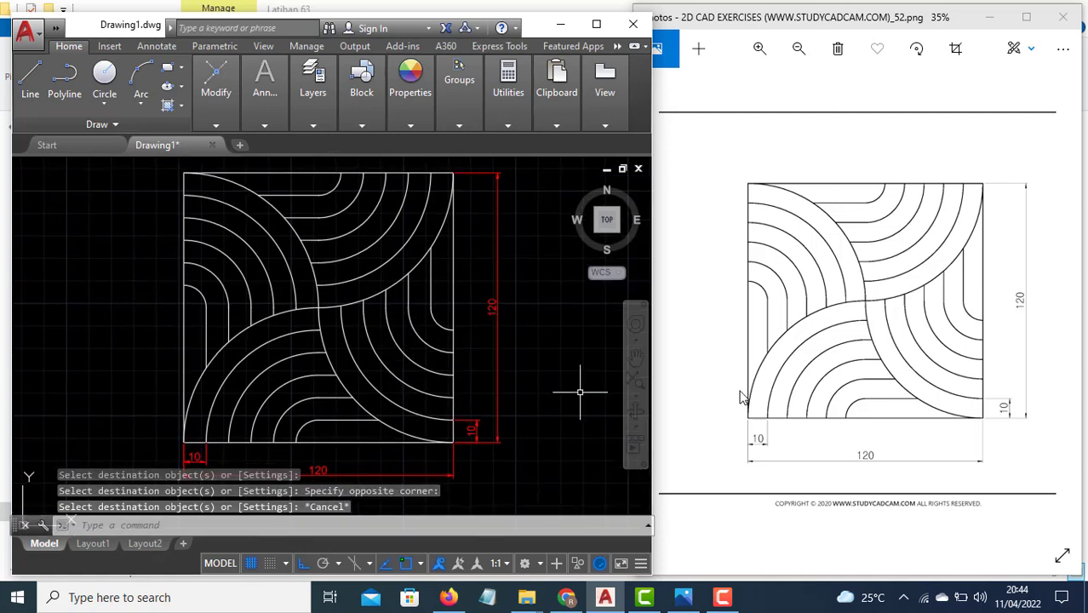